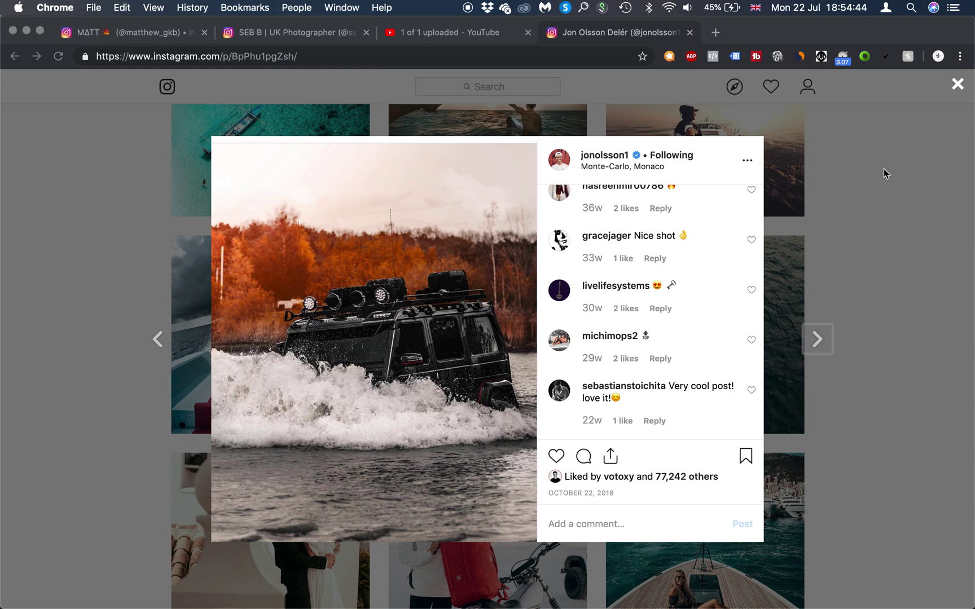
# Compare the reference 4x4 river post on Instagram in Chrome with the Jeep photo open in Lightroom.
pyautogui.press('super+Tab')
pyautogui.press('super+Tab')
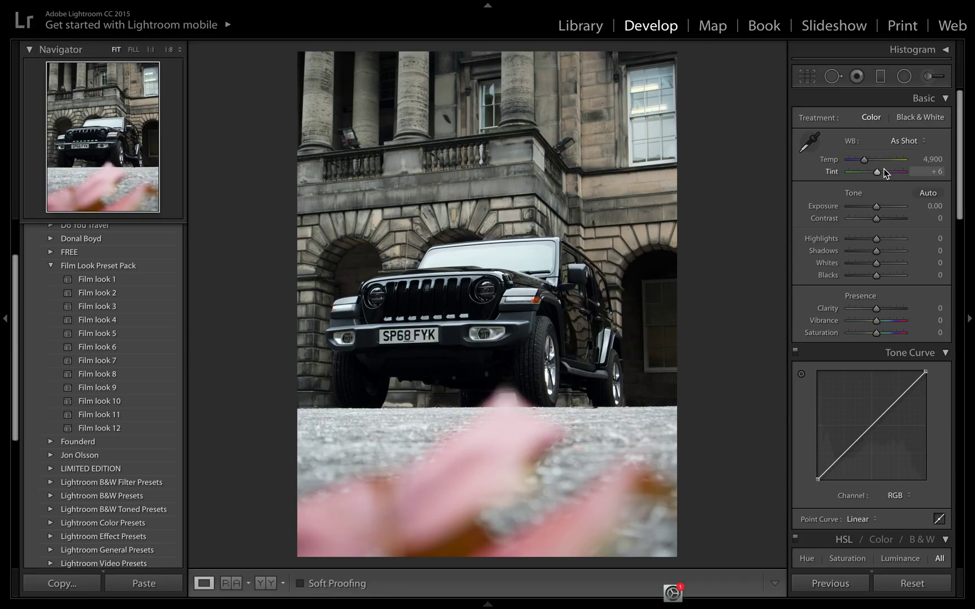
pyautogui.press('super+Tab')
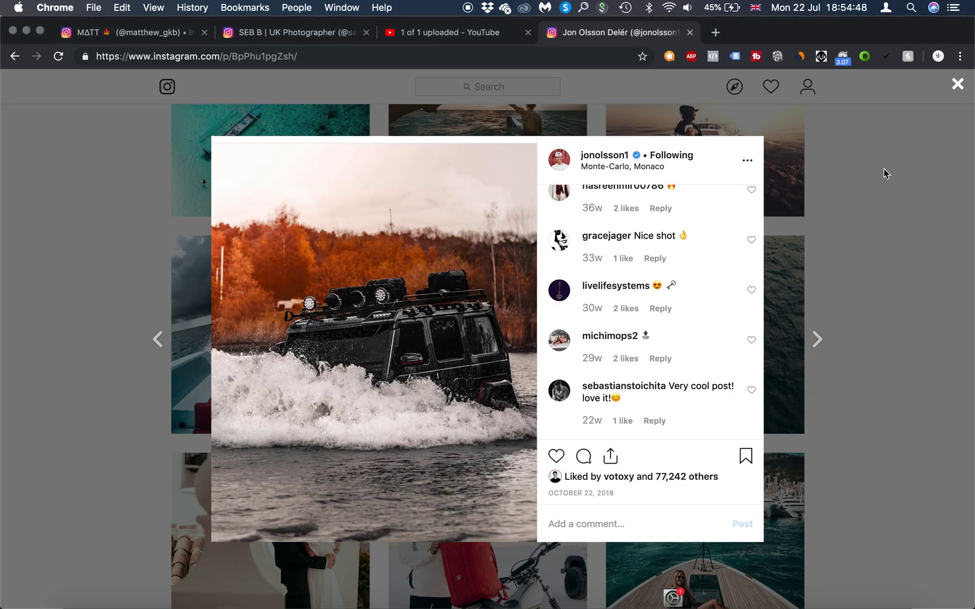
pyautogui.press('Tab')
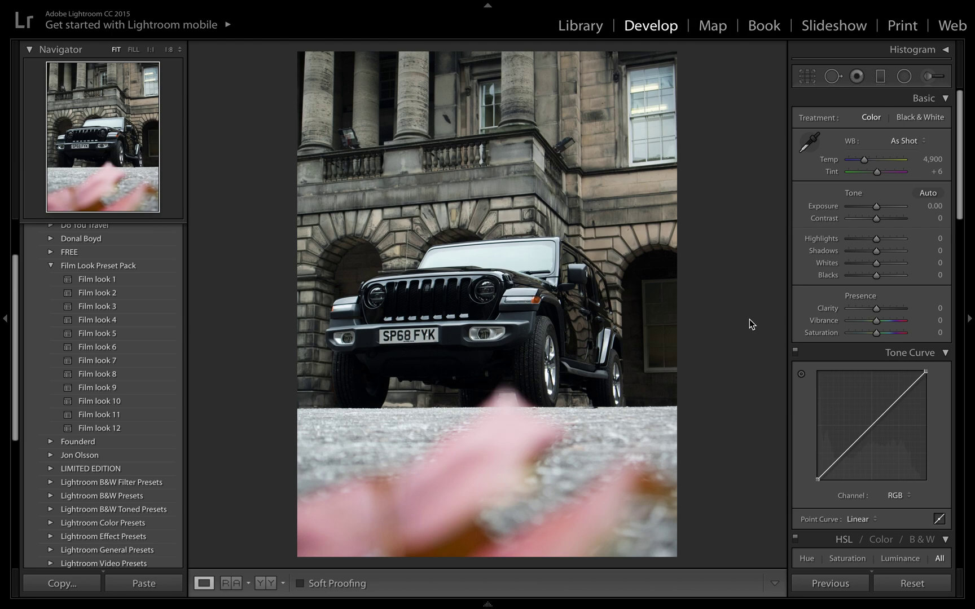
# Switch to Chrome, close and reopen the reference post of the 4x4 driving through water, and like it.
pyautogui.hotkey('ctrl', 'Right')
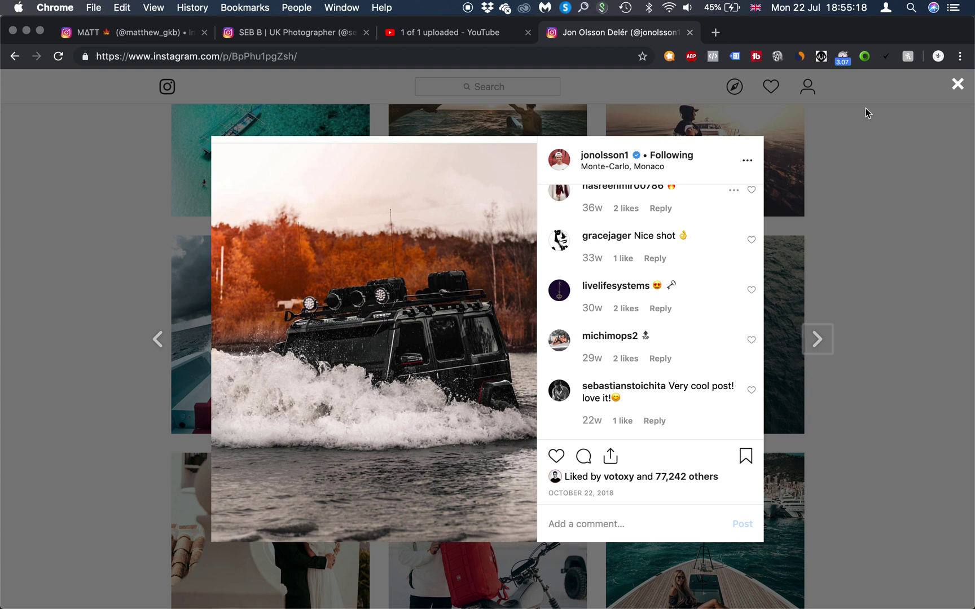
pyautogui.click(873, 144)
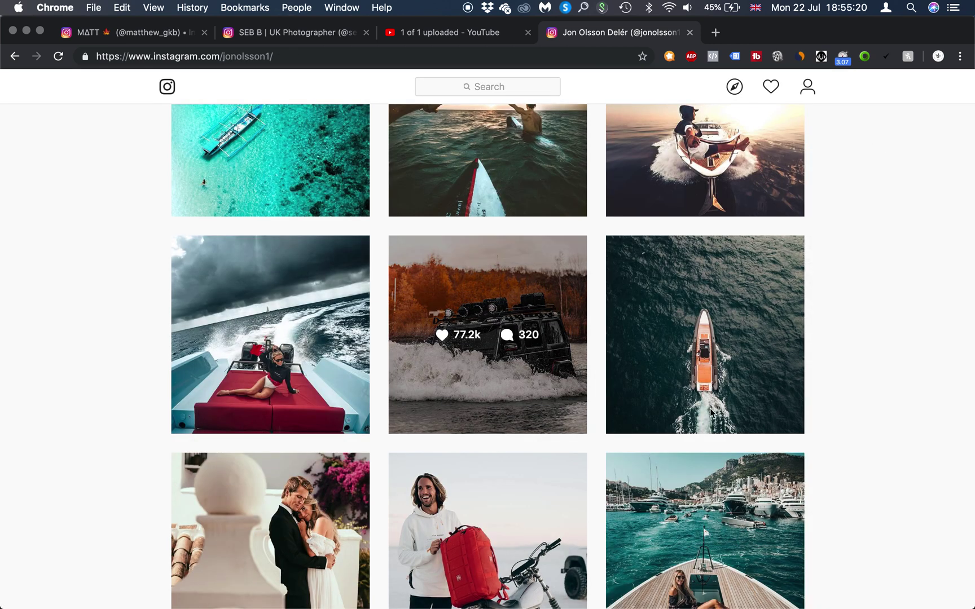
pyautogui.click(526, 403)
pyautogui.doubleClick(526, 402)
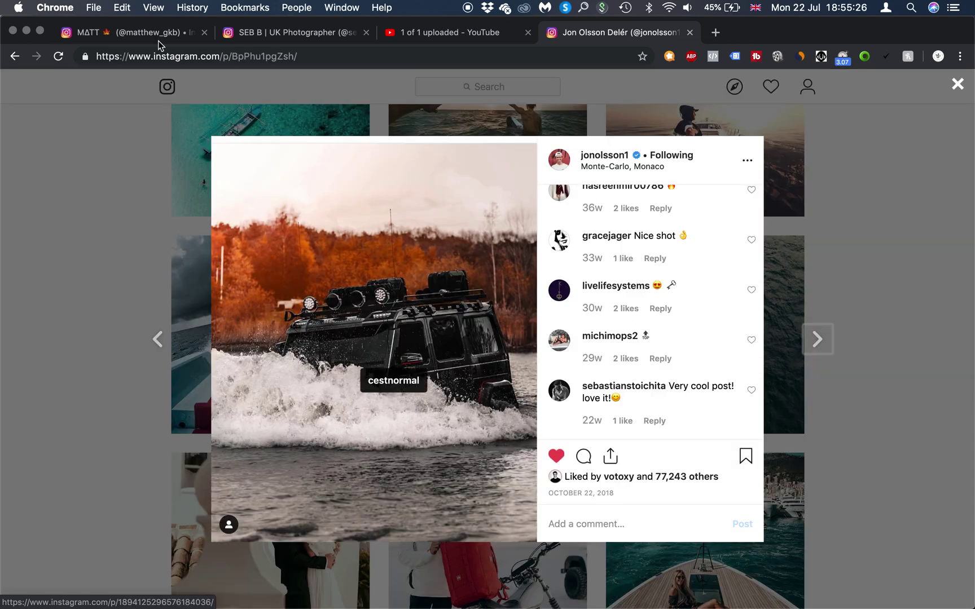
# View the Instagram profile of the Matt 'n' Seb co-founder and look through its posts, highlighting the username.
pyautogui.click(134, 36)
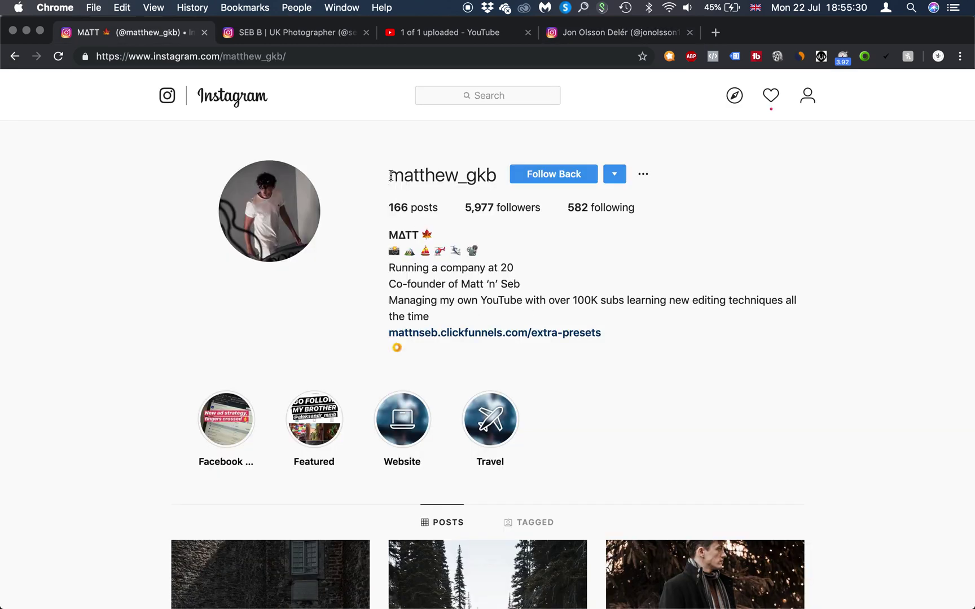
pyautogui.doubleClick(473, 176)
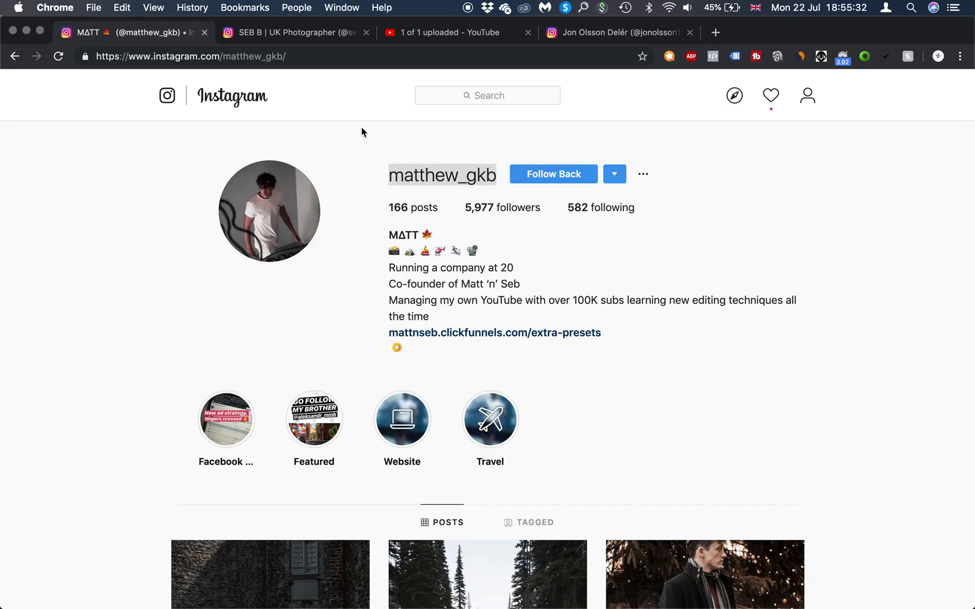
pyautogui.scroll(-10, 388, 287)
pyautogui.scroll(10, 389, 290)
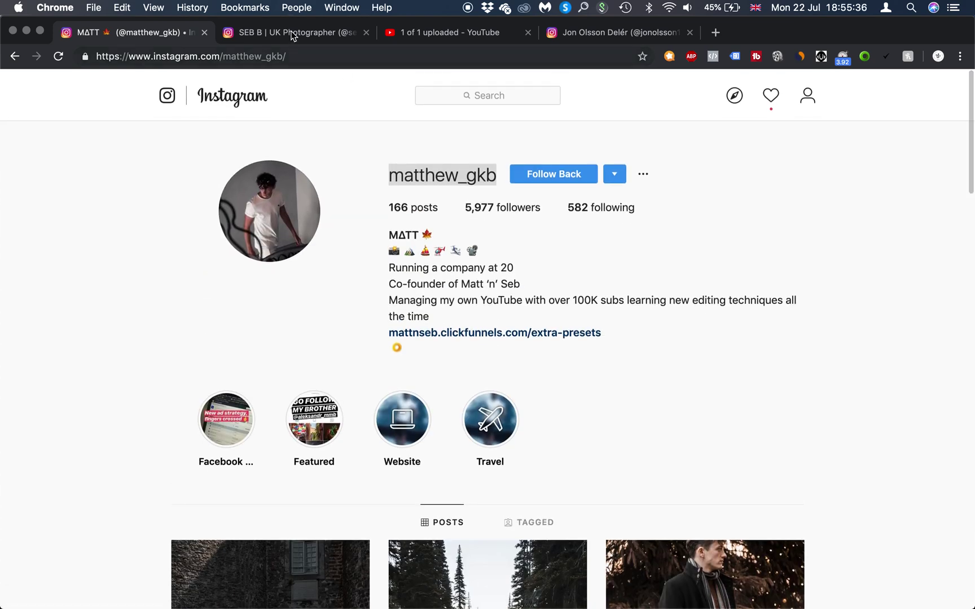
# Look through the UK Photographer profile's posts, highlighting its username, and switch back to the Jeep photo in Lightroom.
pyautogui.click(292, 27)
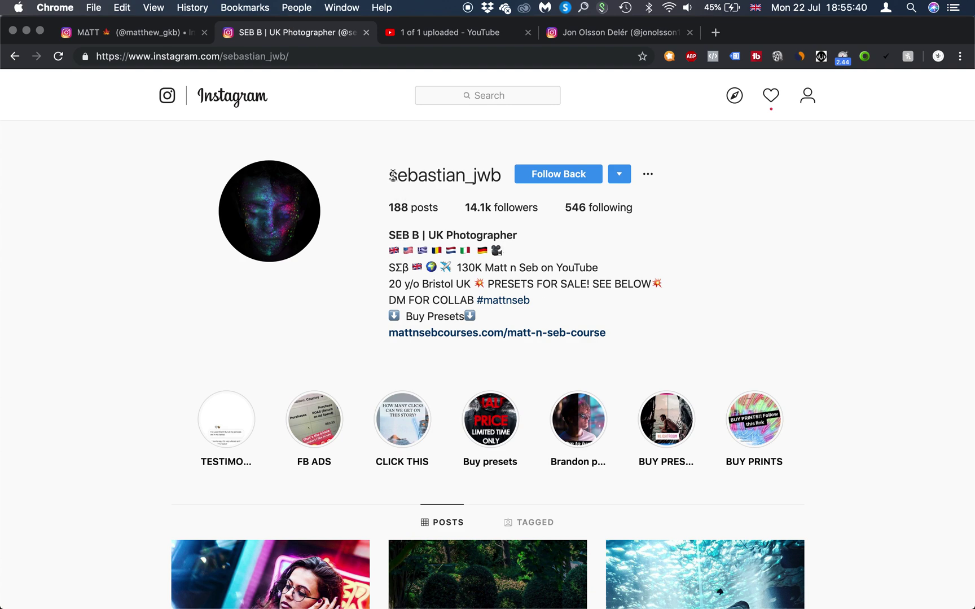
pyautogui.moveTo(389, 175); pyautogui.dragTo(497, 175)
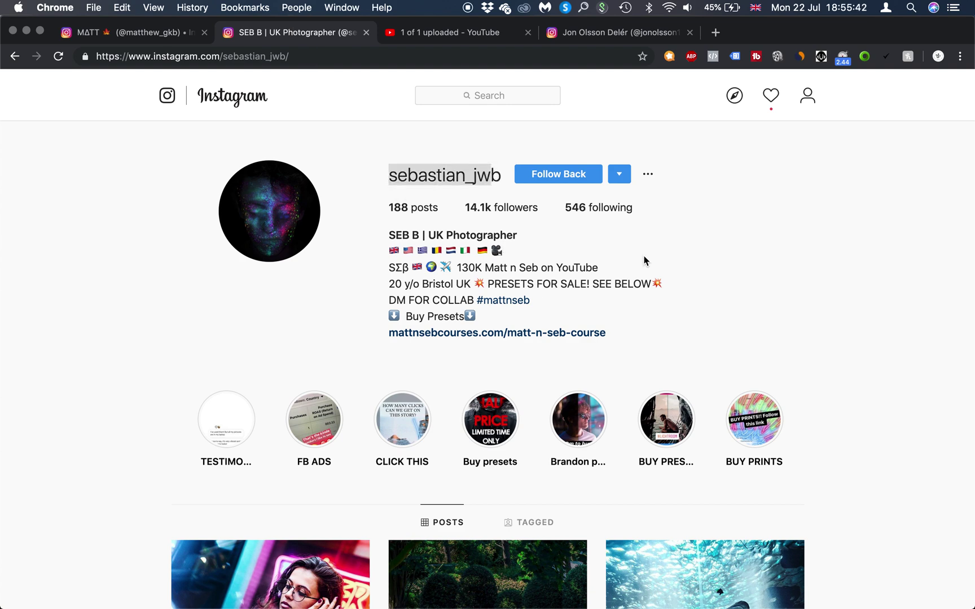
pyautogui.scroll(-10, 645, 260)
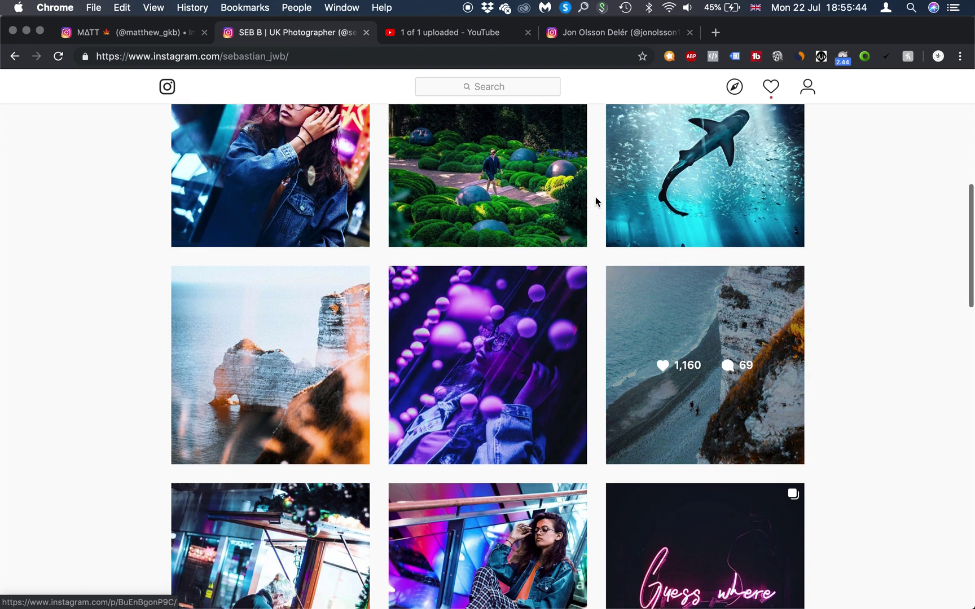
pyautogui.scroll(-3, 596, 200)
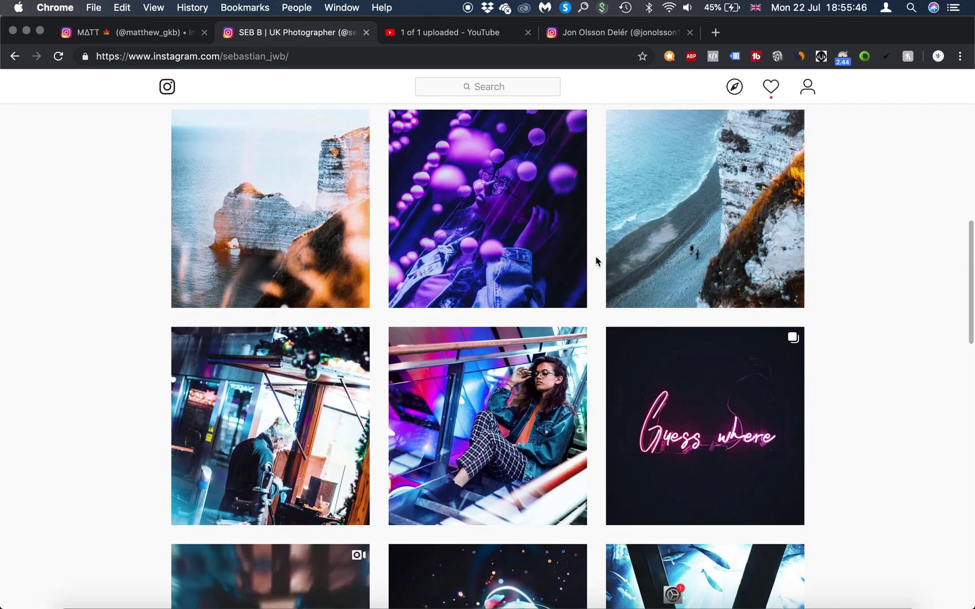
pyautogui.scroll(10, 596, 261)
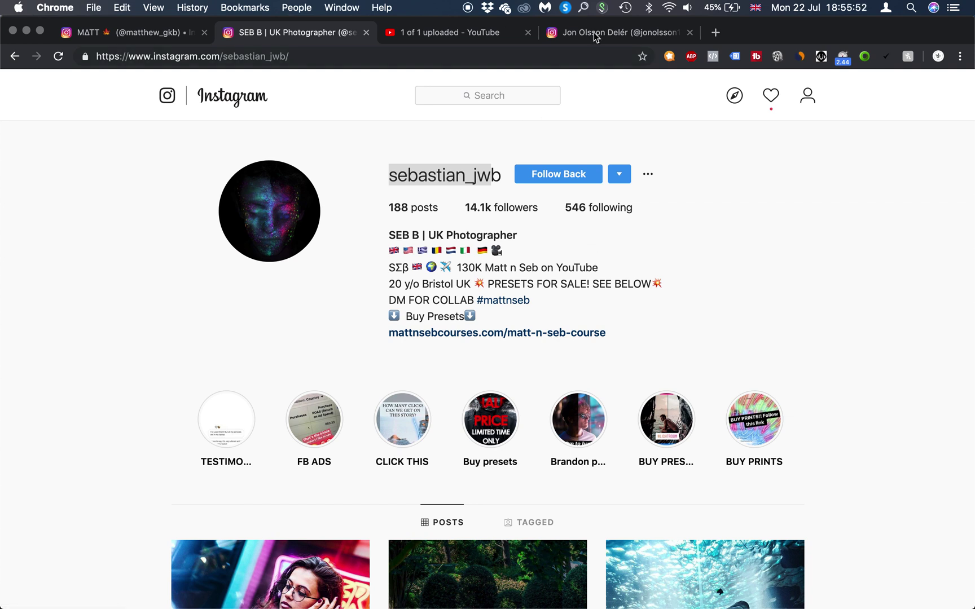
pyautogui.press('super+4')
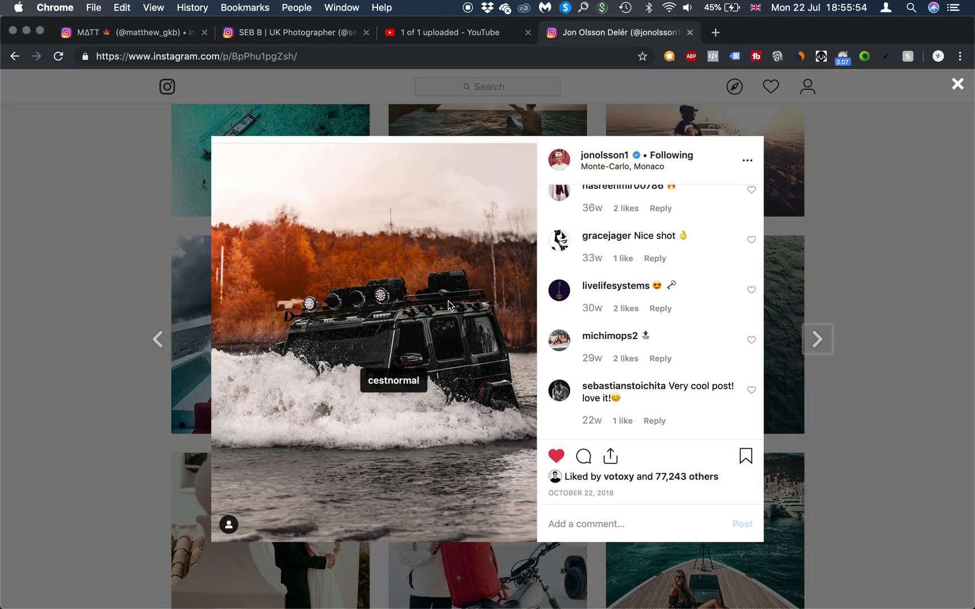
pyautogui.hotkey('ctrl', 'Left')
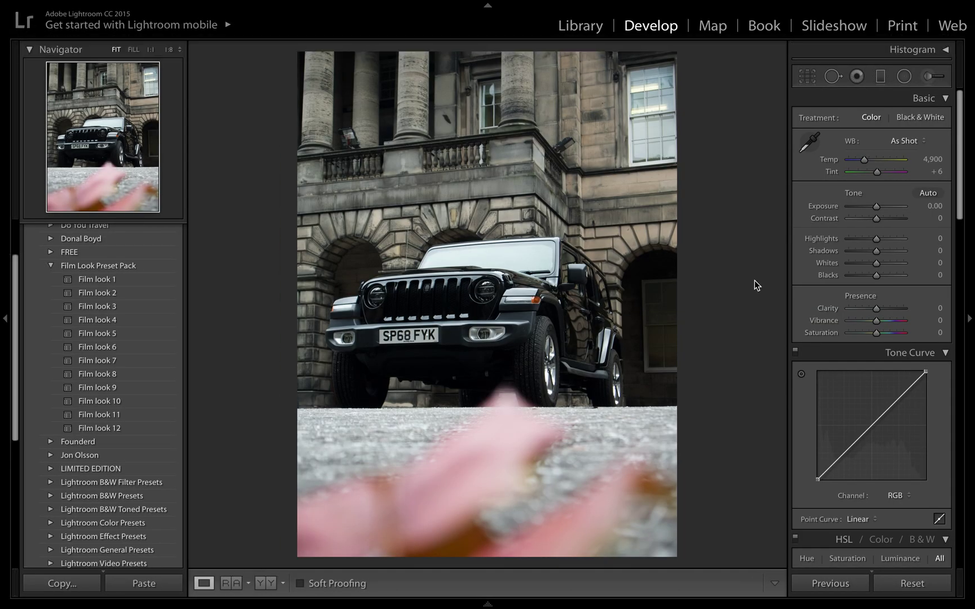
# Crop the Jeep photo to a 4 x 5 / 8 x 10 aspect, shifting the image slightly upward within the frame.
pyautogui.click(808, 79)
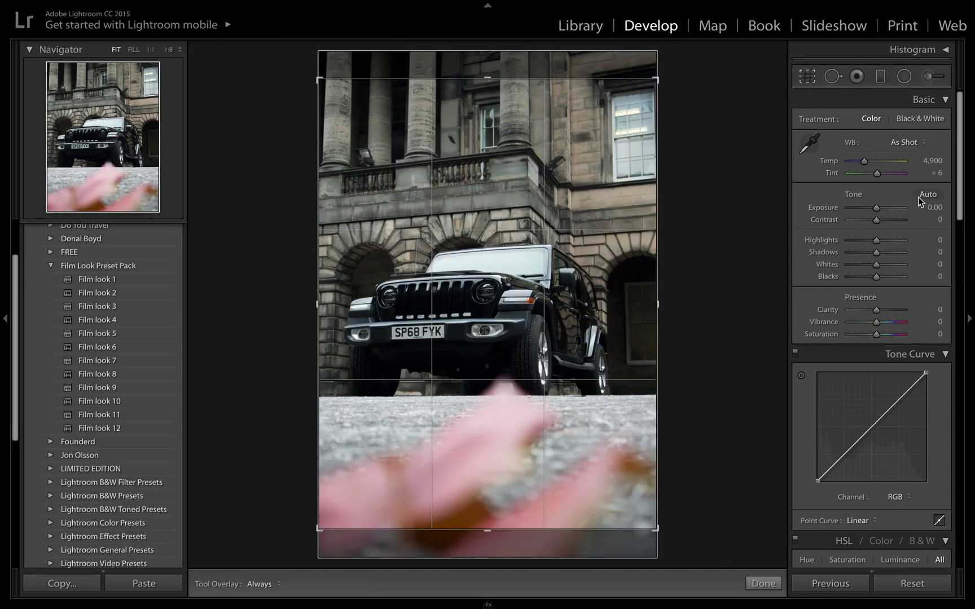
pyautogui.click(900, 122)
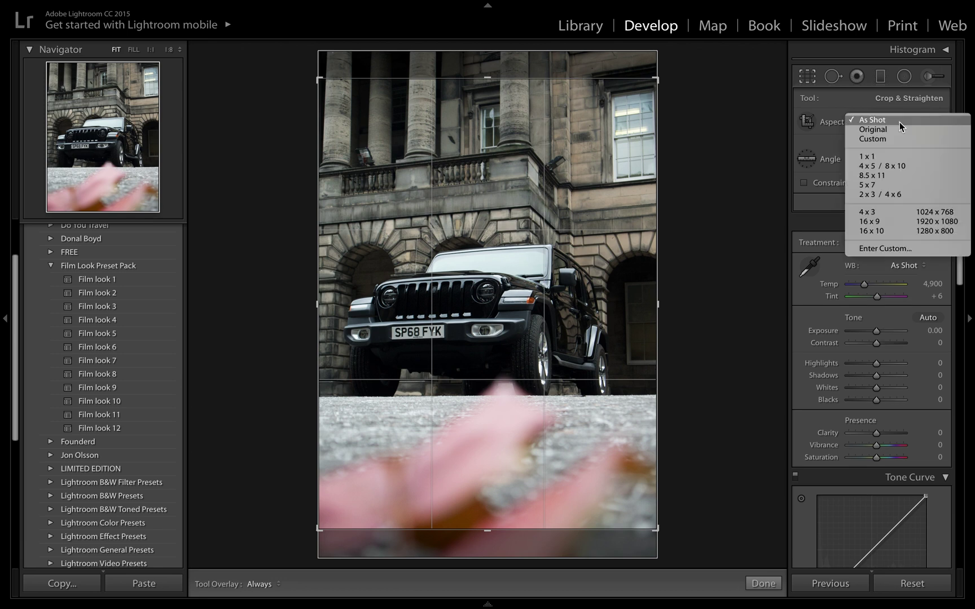
pyautogui.click(879, 165)
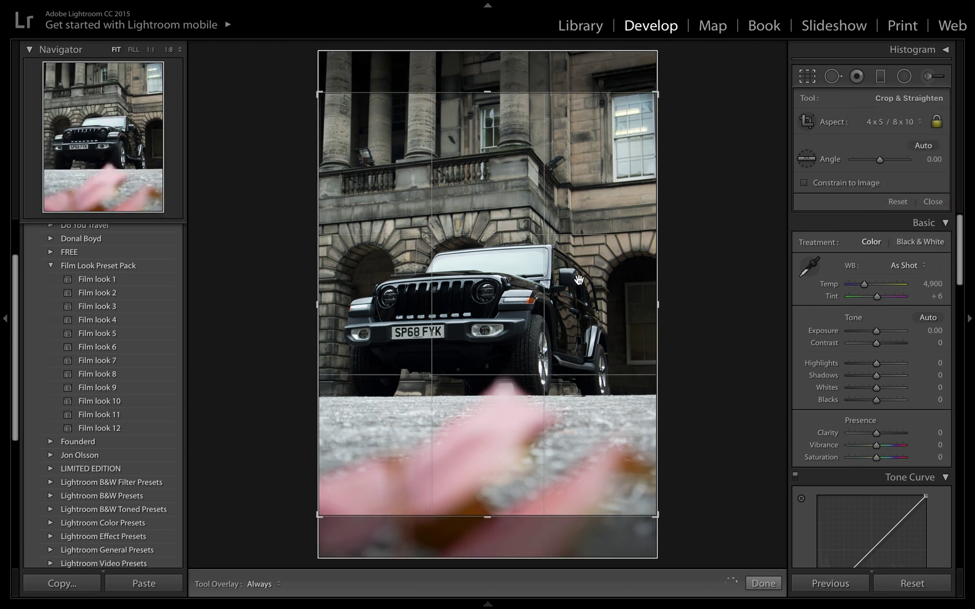
pyautogui.moveTo(579, 280); pyautogui.dragTo(578, 273)
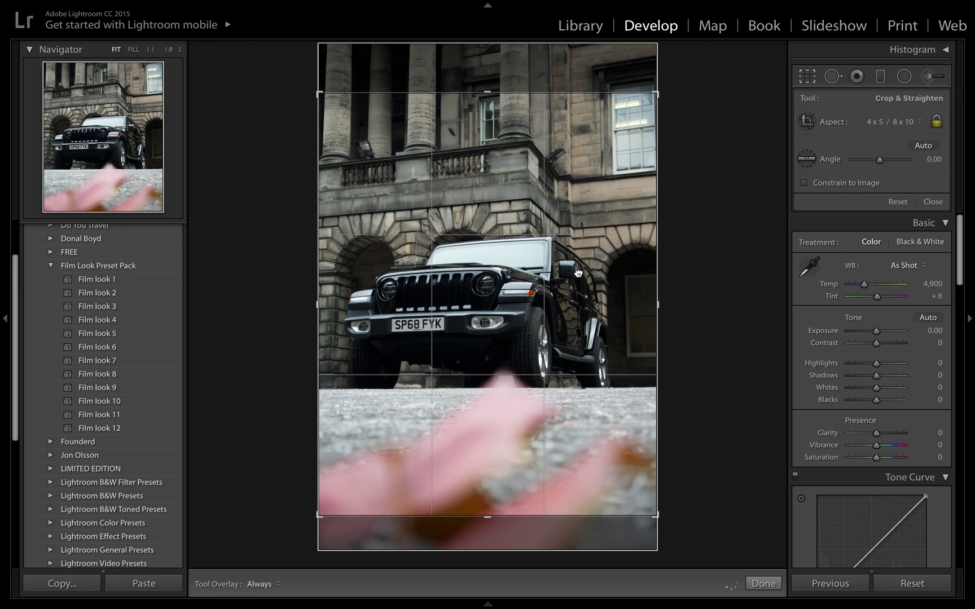
pyautogui.click(763, 583)
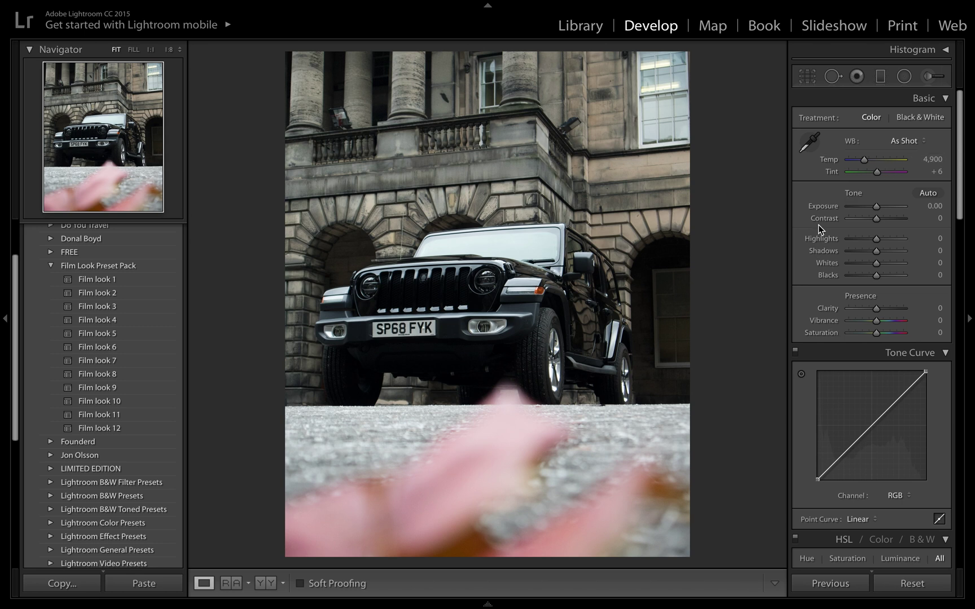
# Collapse the Film Look Preset Pack folder, look through the preset folders and expand Burnt Autumn.
pyautogui.click(49, 265)
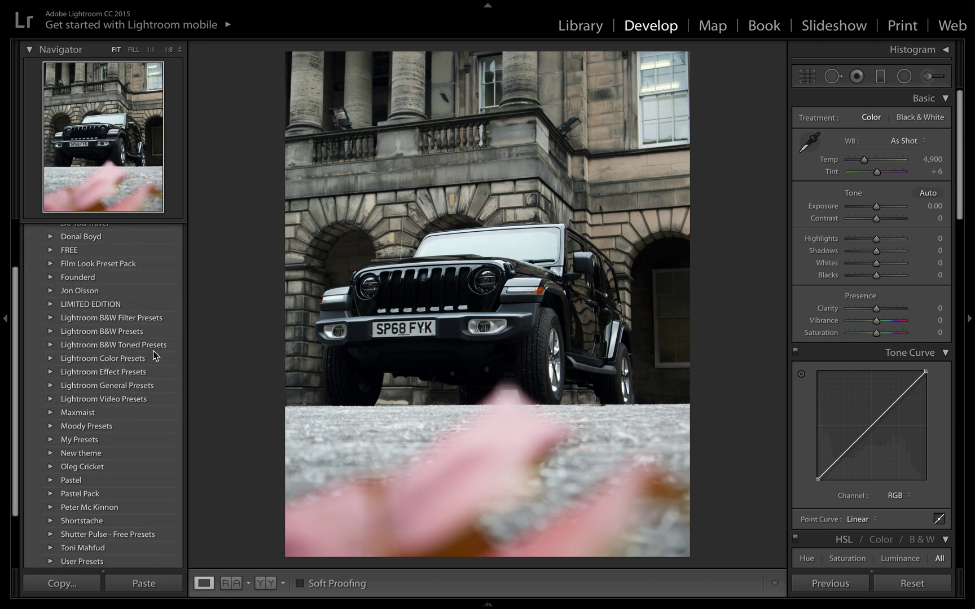
pyautogui.scroll(-1, 92, 395)
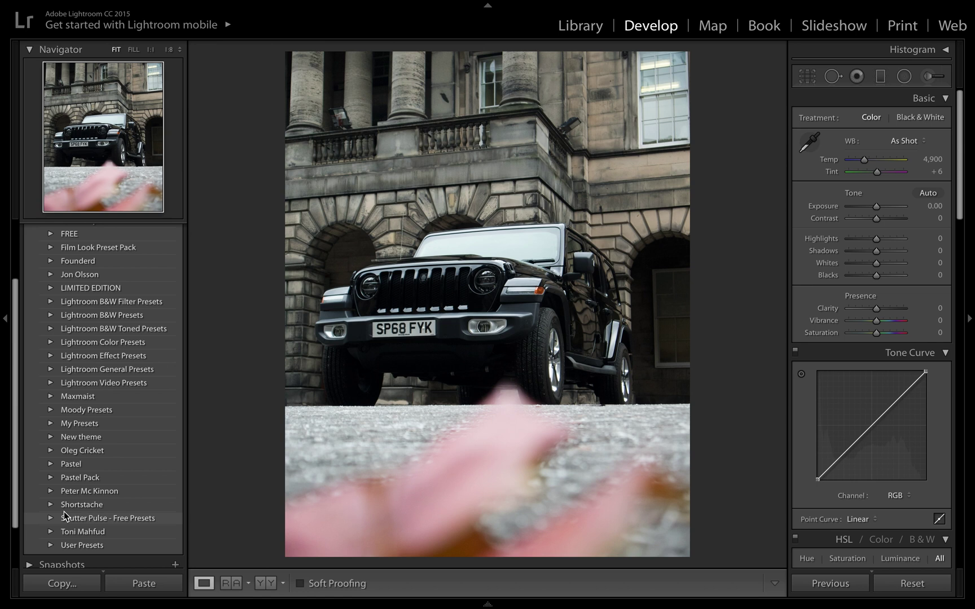
pyautogui.scroll(1, 124, 321)
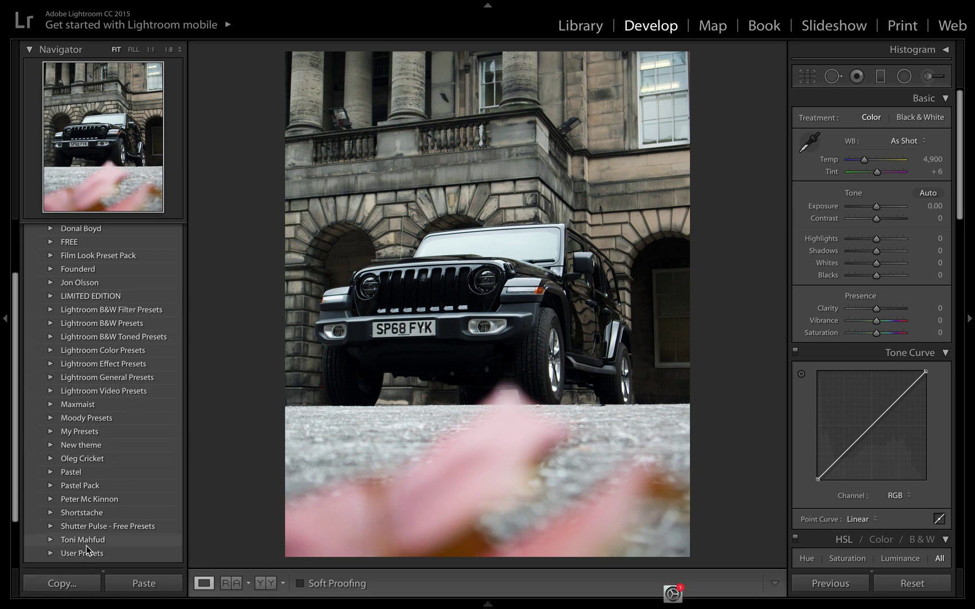
pyautogui.scroll(-2, 122, 415)
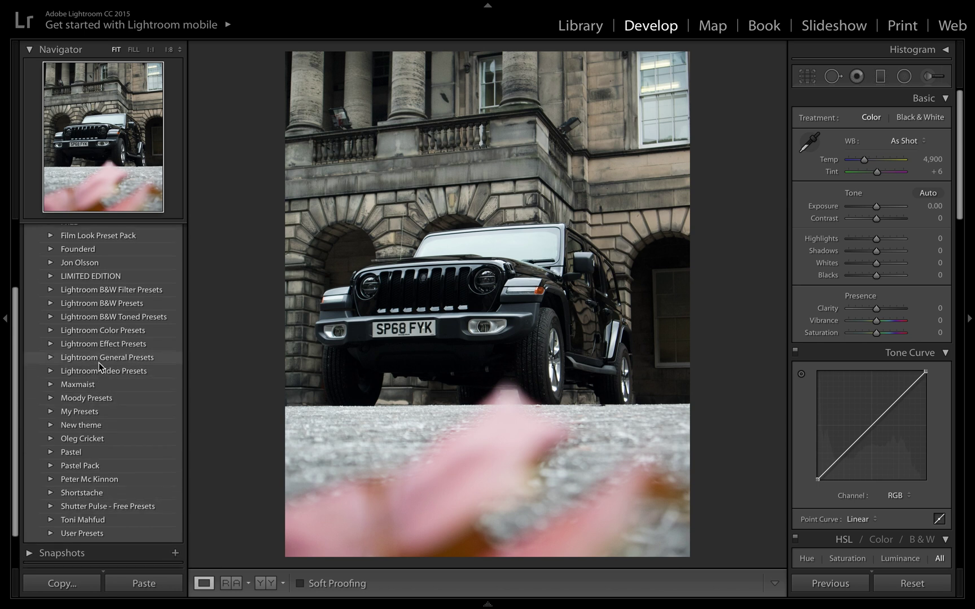
pyautogui.scroll(5, 100, 365)
pyautogui.scroll(2, 99, 365)
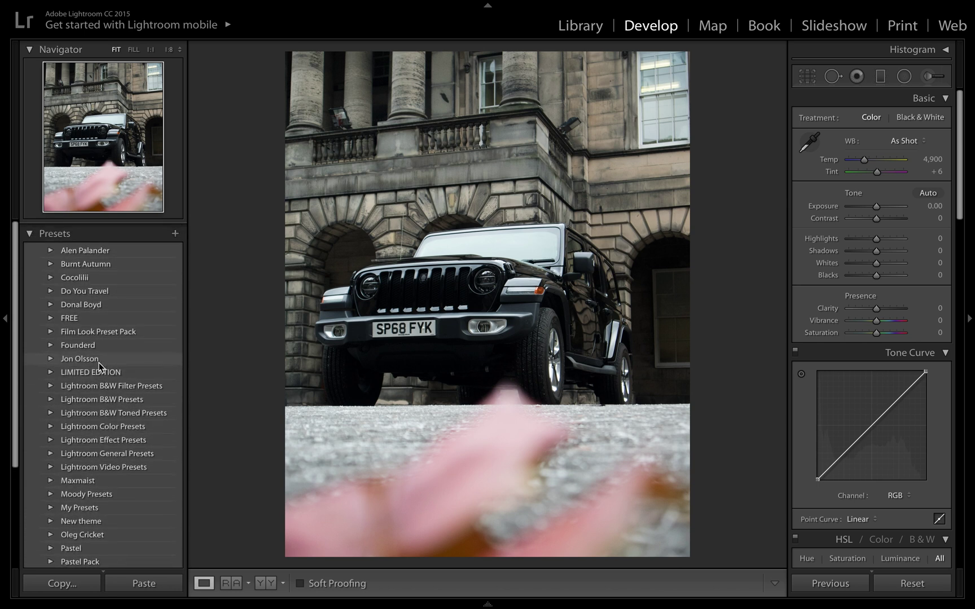
pyautogui.click(51, 260)
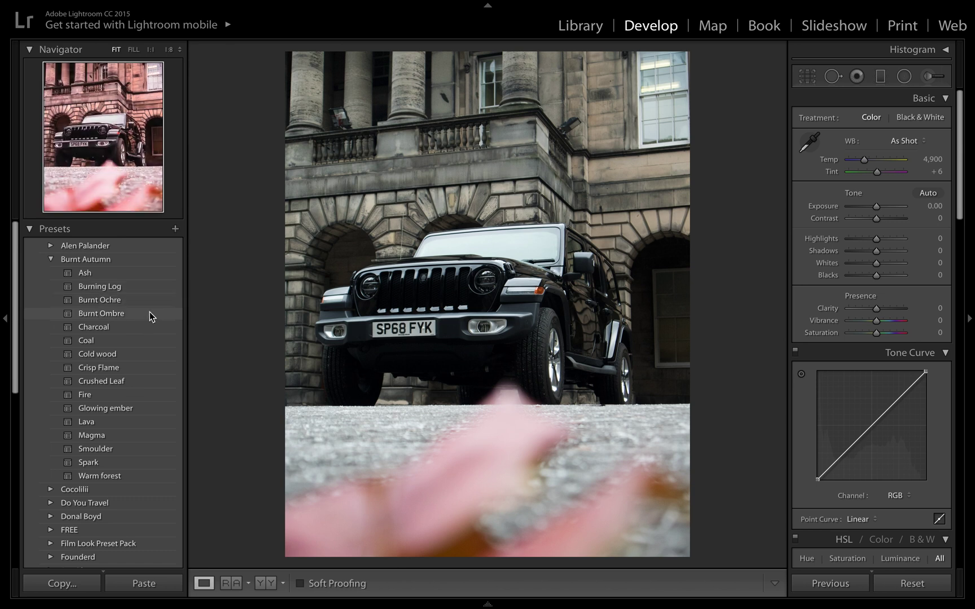
# Try the Crushed Leaf preset on the Jeep photo and compare the look with the reference post in Chrome.
pyautogui.click(132, 384)
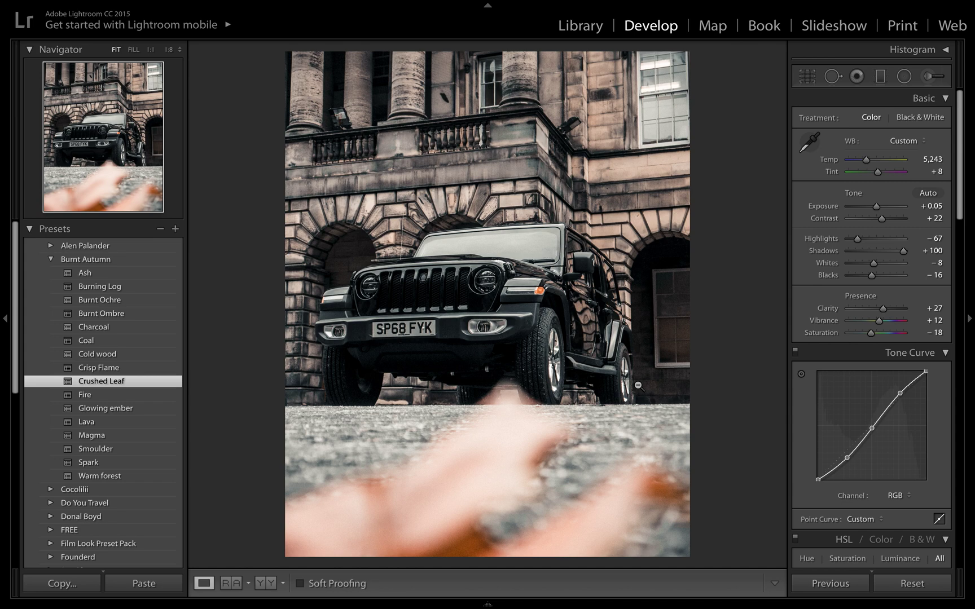
pyautogui.hotkey('ctrl', 'Right')
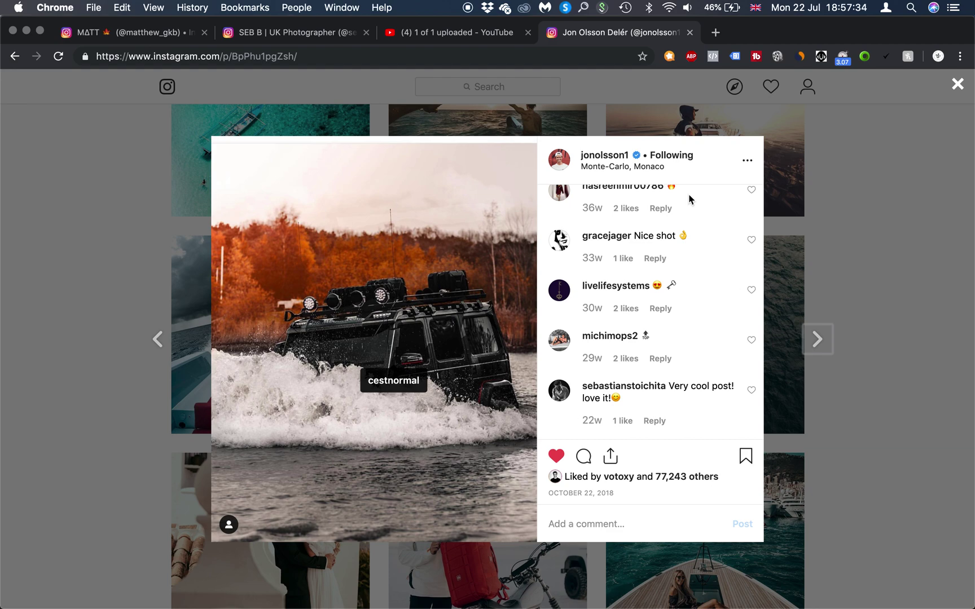
pyautogui.hotkey('ctrl', 'Left')
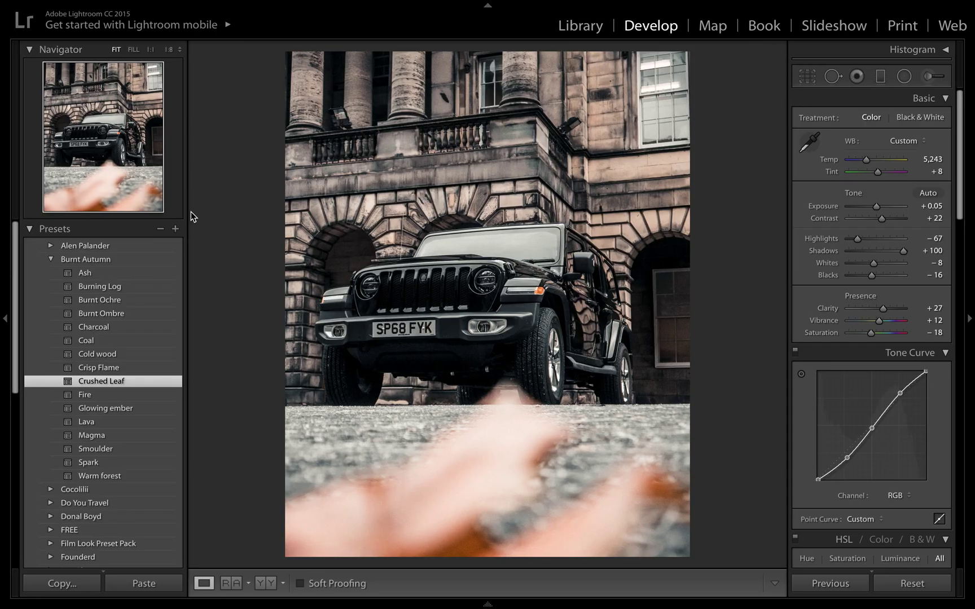
# Try the Glowing ember preset on the Jeep photo, and reset all of the photo's edits including the crop.
pyautogui.click(108, 409)
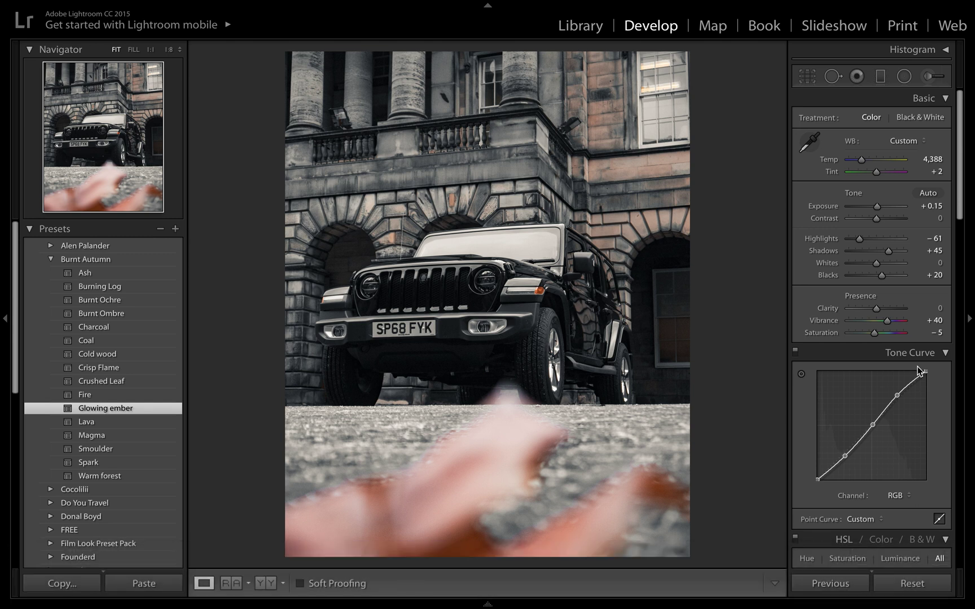
pyautogui.click(920, 586)
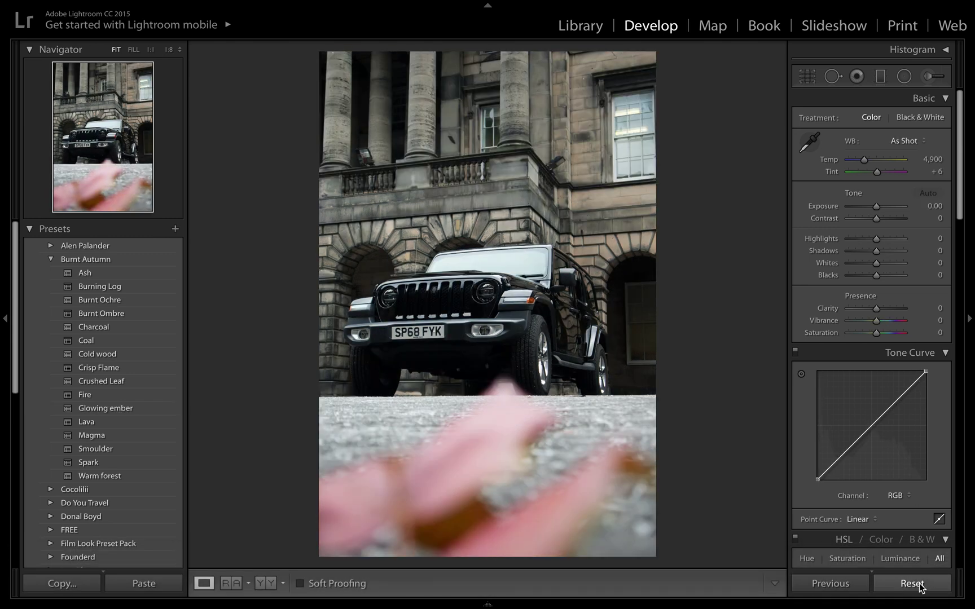
# Crop the Jeep photo again to the 4 x 5 / 8 x 10 aspect, shifting the image slightly upward within the frame.
pyautogui.click(806, 70)
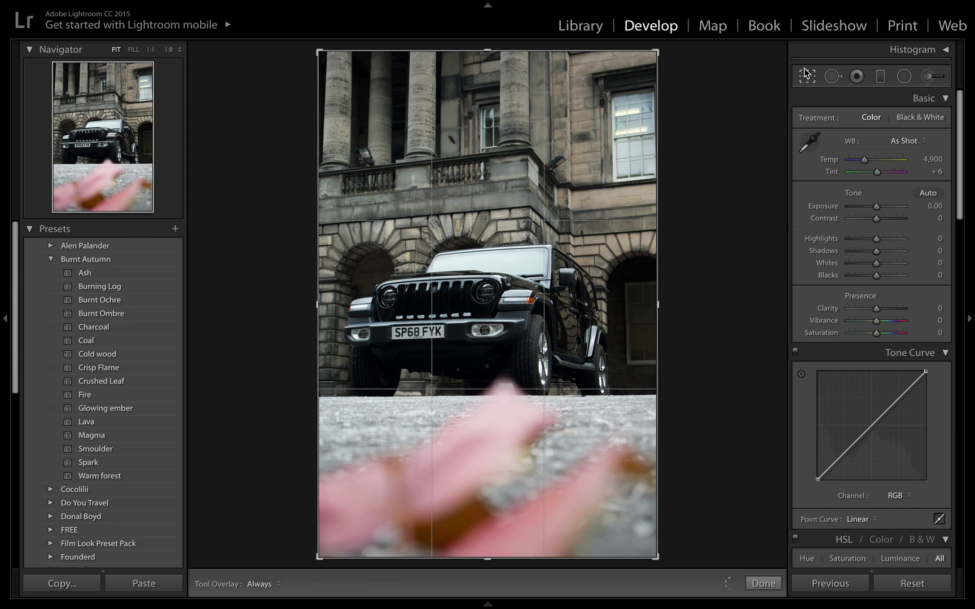
pyautogui.click(913, 122)
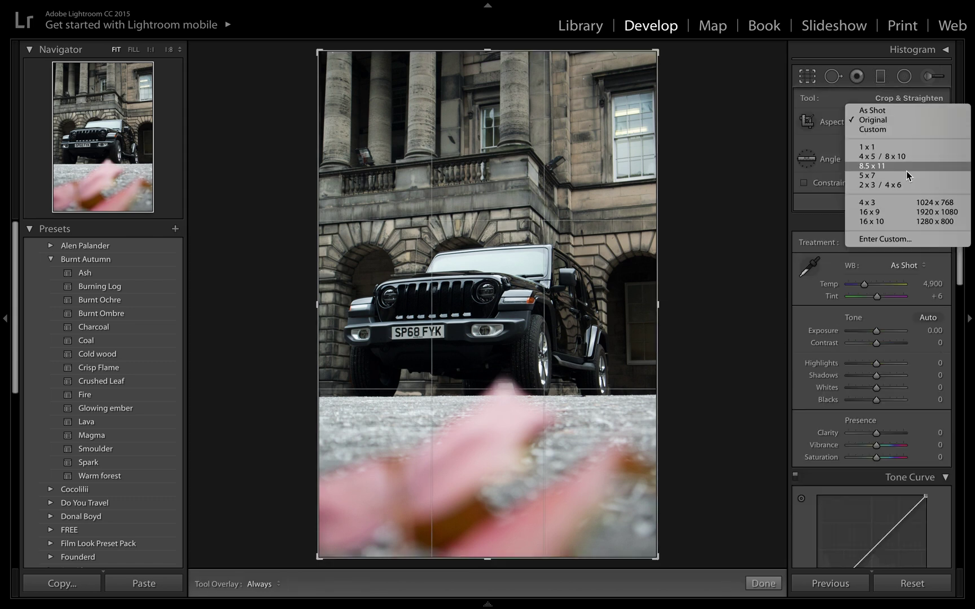
pyautogui.click(903, 157)
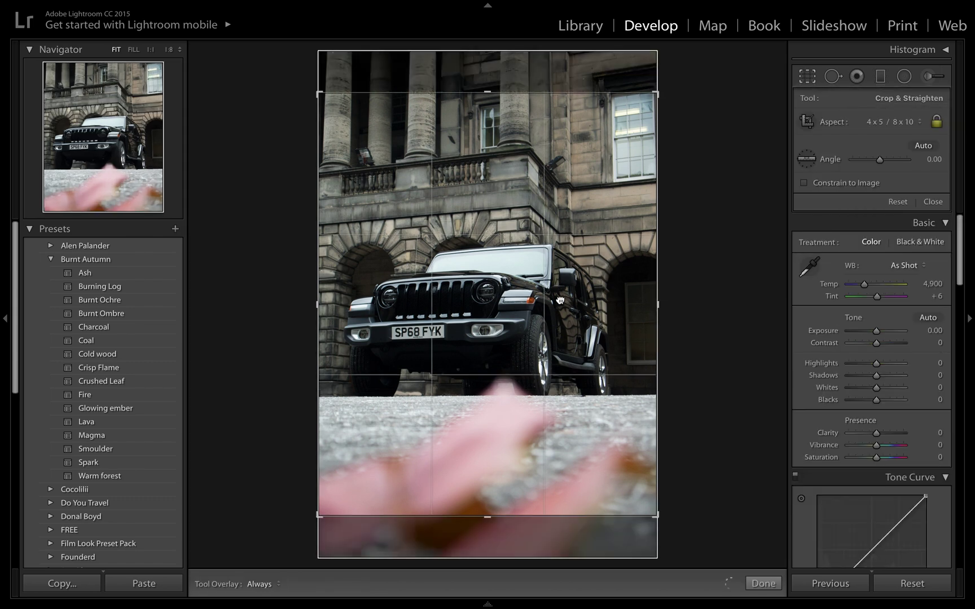
pyautogui.moveTo(560, 299); pyautogui.dragTo(560, 288)
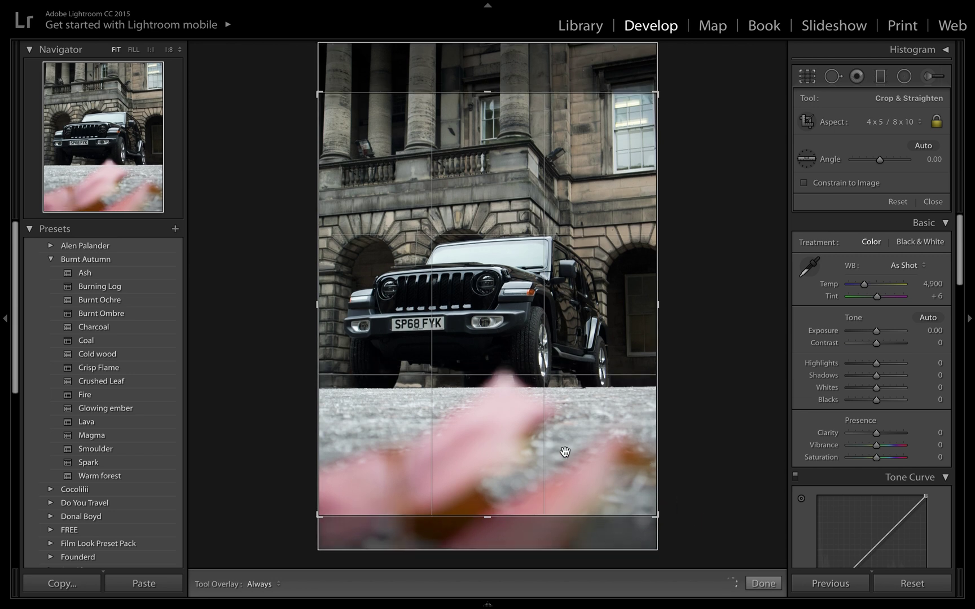
pyautogui.click(763, 584)
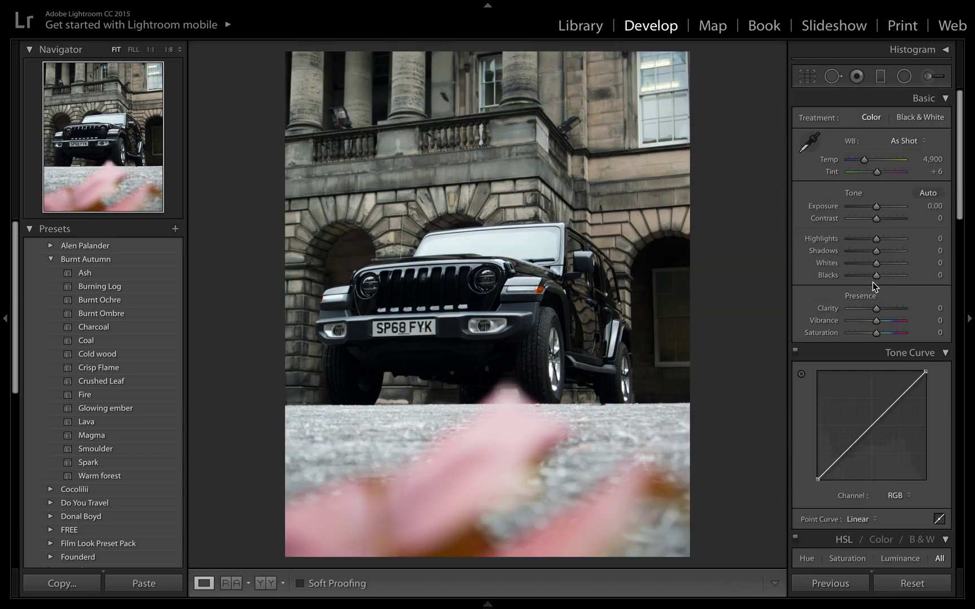
# Check the reference post in Chrome, and set the Jeep photo's Highlights to -78, Shadows to +40, Whites to -3 and Blacks to +33.
pyautogui.hotkey('ctrl', 'Right')
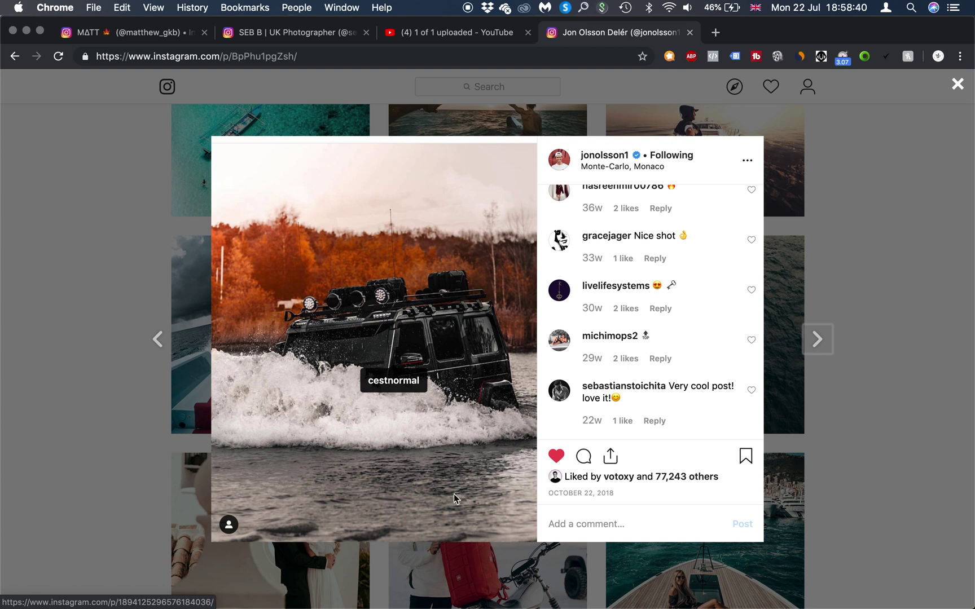
pyautogui.click(384, 402)
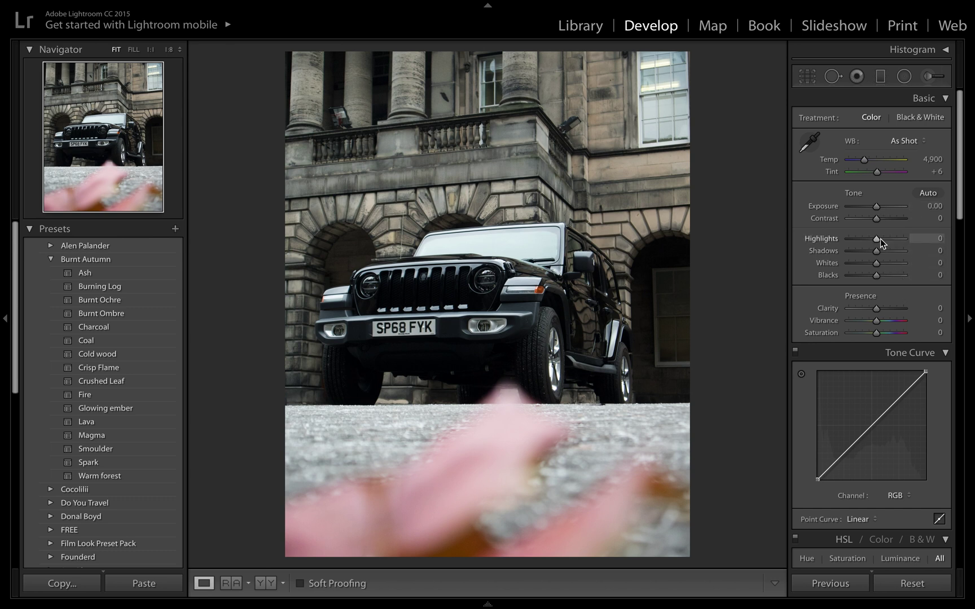
pyautogui.moveTo(873, 238); pyautogui.dragTo(854, 239)
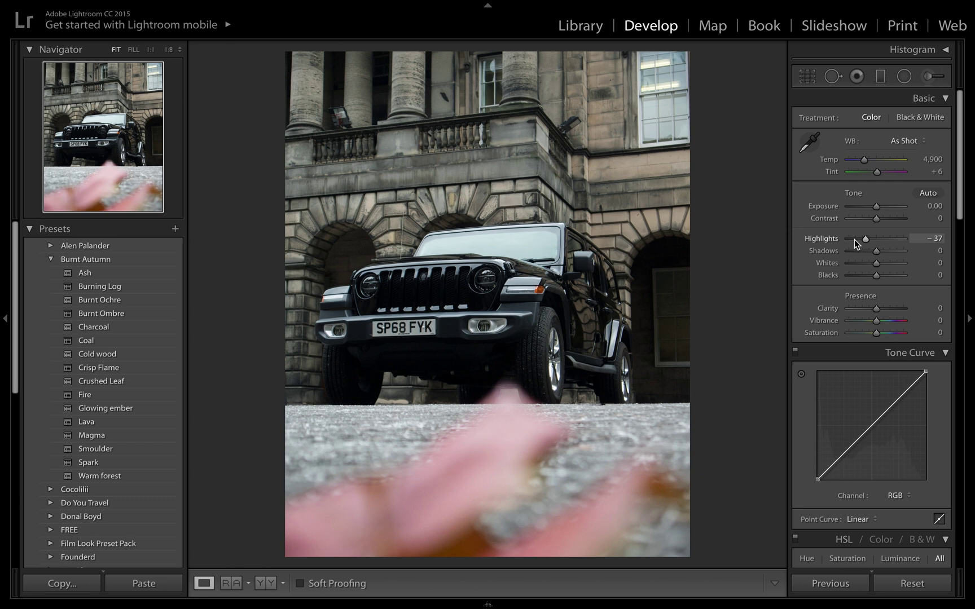
pyautogui.click(854, 239)
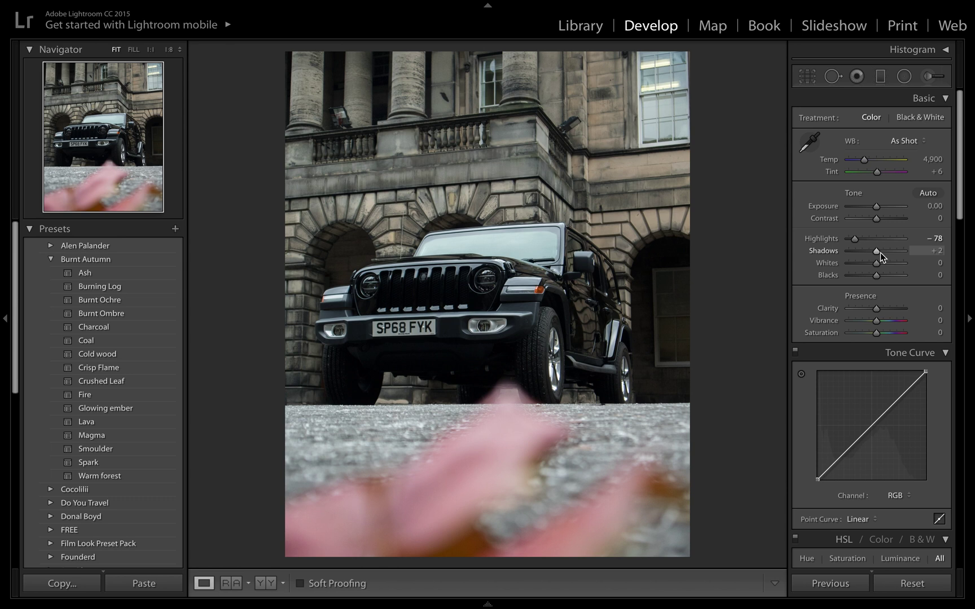
pyautogui.click(886, 255)
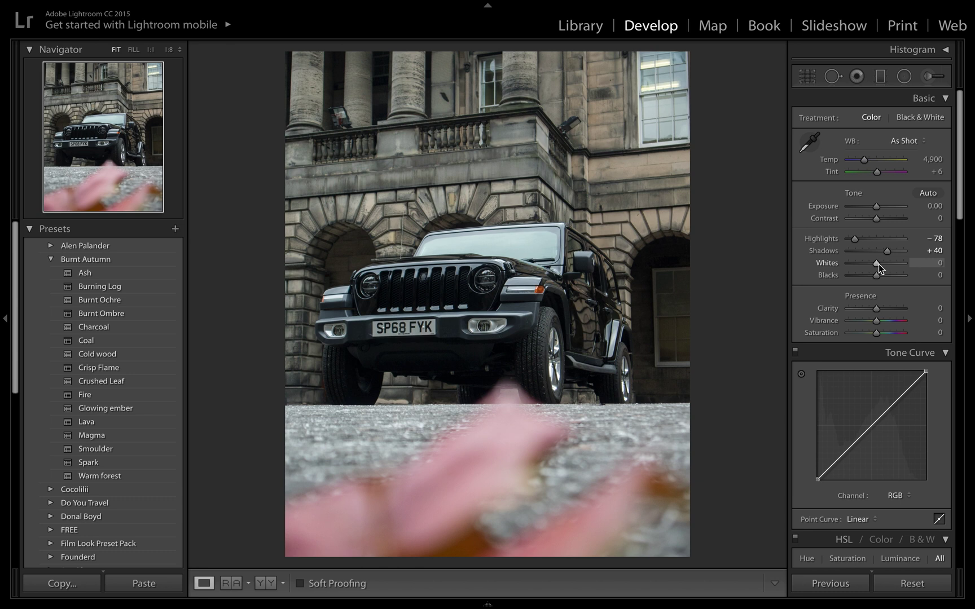
pyautogui.scroll(-3, 876, 264)
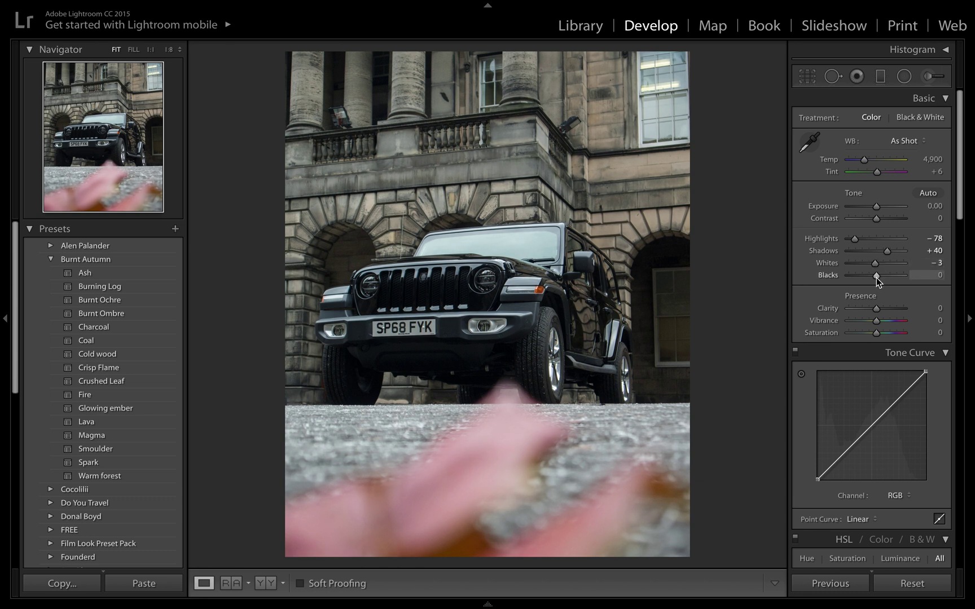
pyautogui.moveTo(877, 277); pyautogui.dragTo(886, 278)
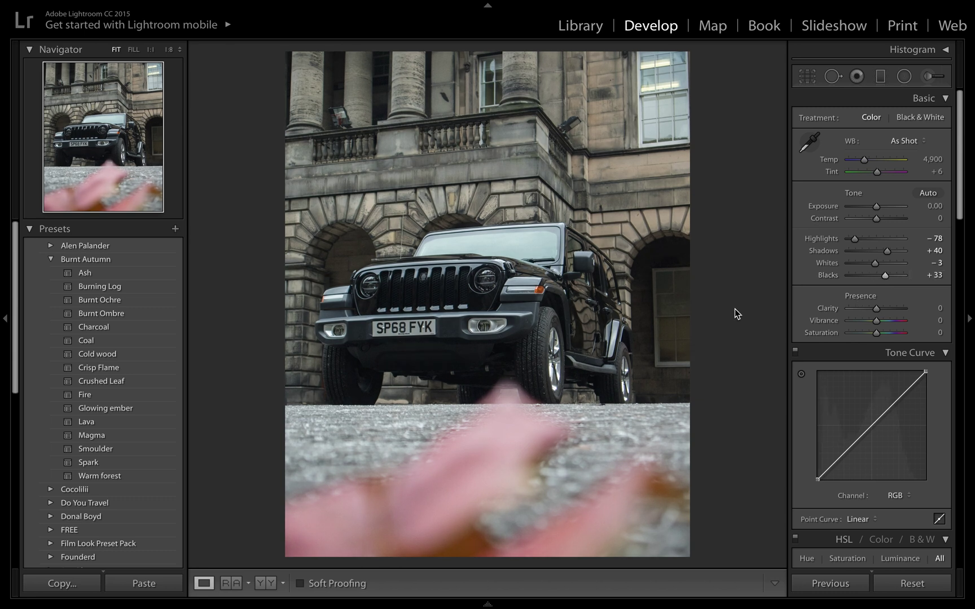
# Compare the photo with its Before view, and set Vibrance to +41 and Saturation to -14.
pyautogui.press('\\')
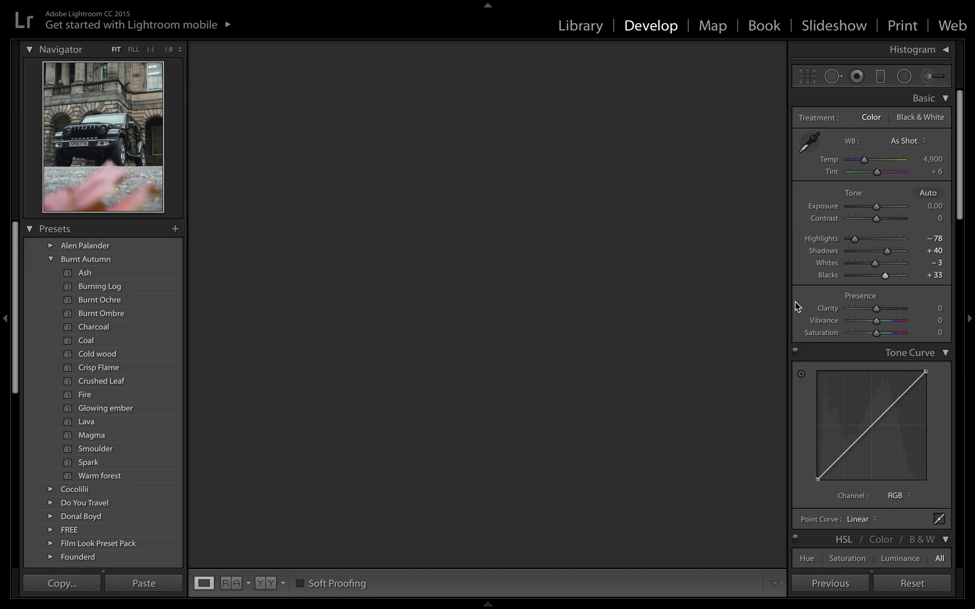
pyautogui.press('\\')
pyautogui.press('\\')
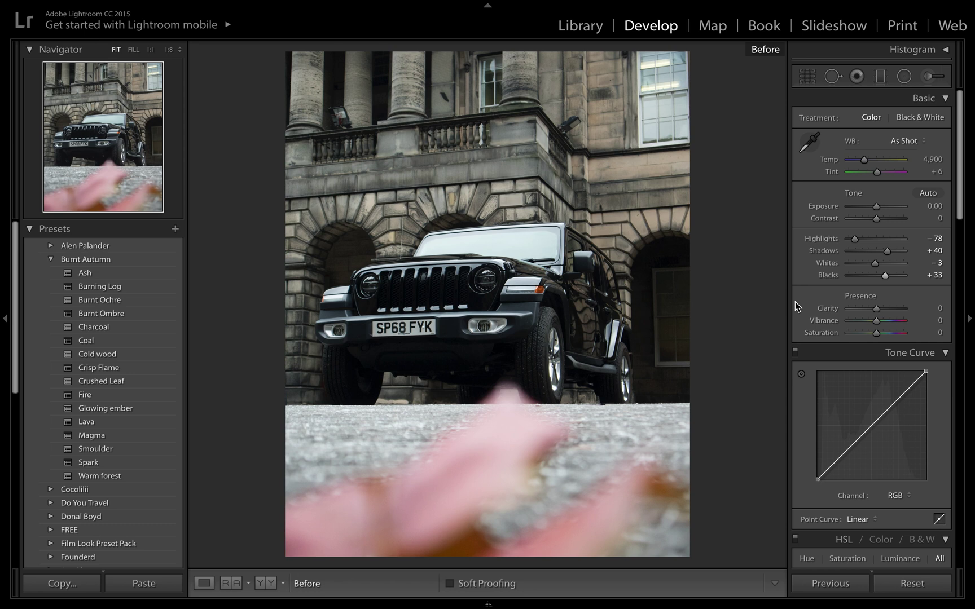
pyautogui.press('\\')
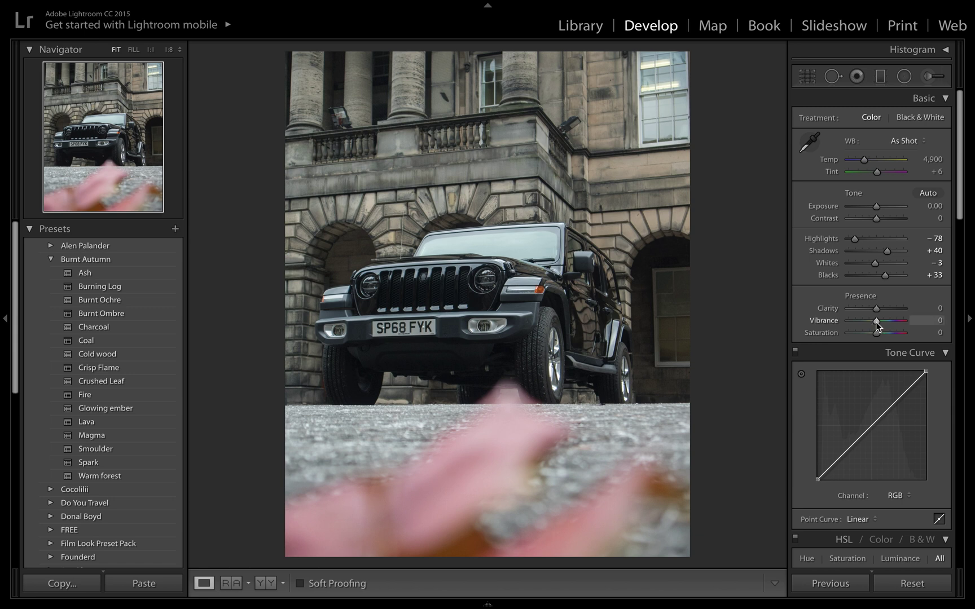
pyautogui.moveTo(875, 320); pyautogui.dragTo(886, 320)
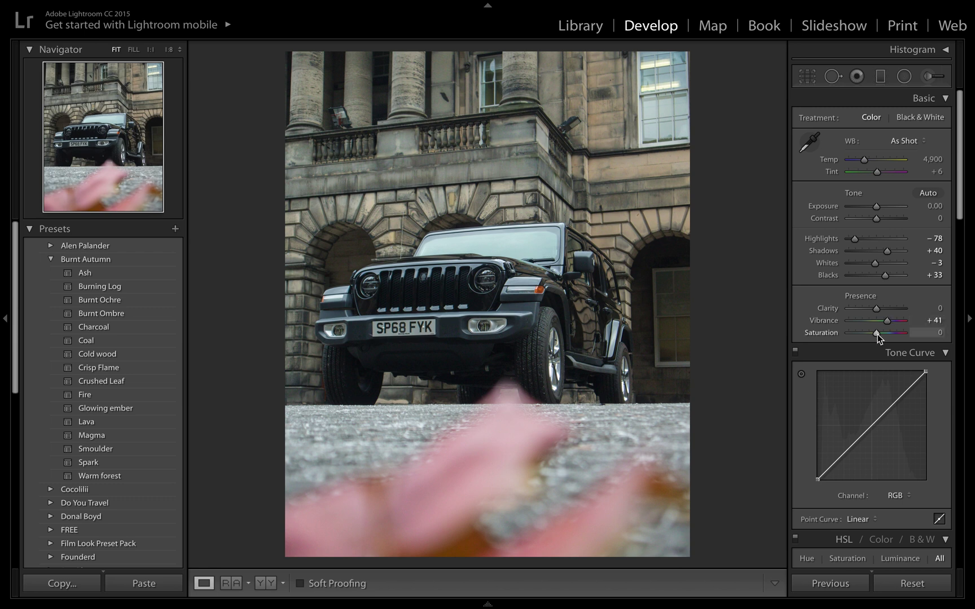
pyautogui.moveTo(878, 337); pyautogui.dragTo(874, 337)
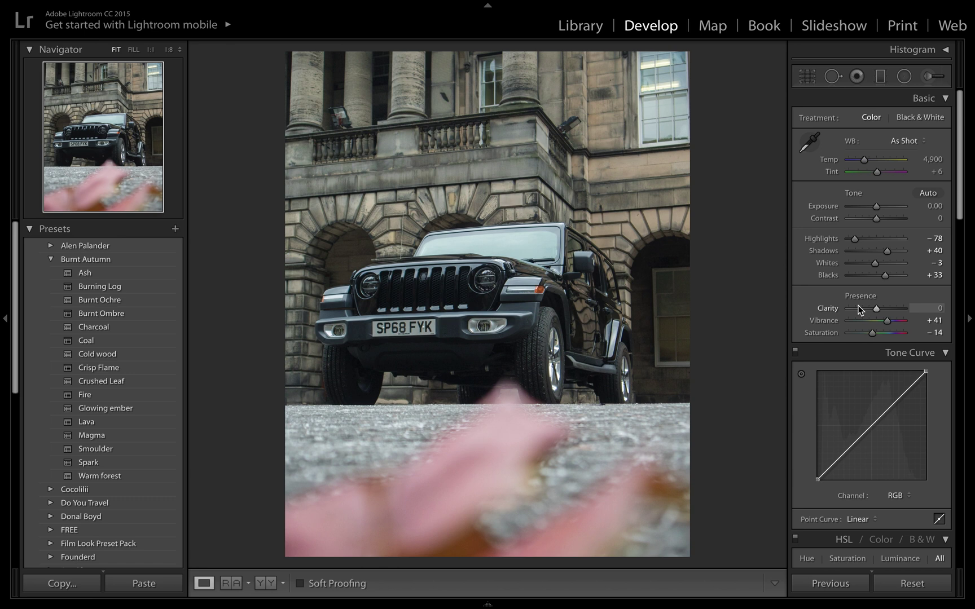
# Shape the RGB tone curve into a gentle S with a fixed midpoint, lowered shadows and raised highlights, and compare with the reference post in Chrome.
pyautogui.scroll(-1, 860, 310)
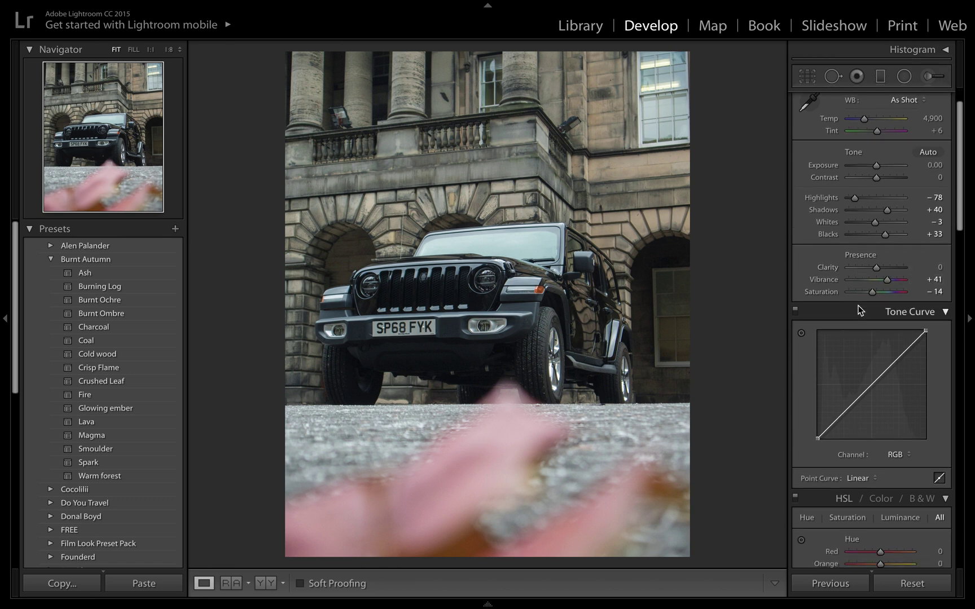
pyautogui.scroll(-1, 860, 310)
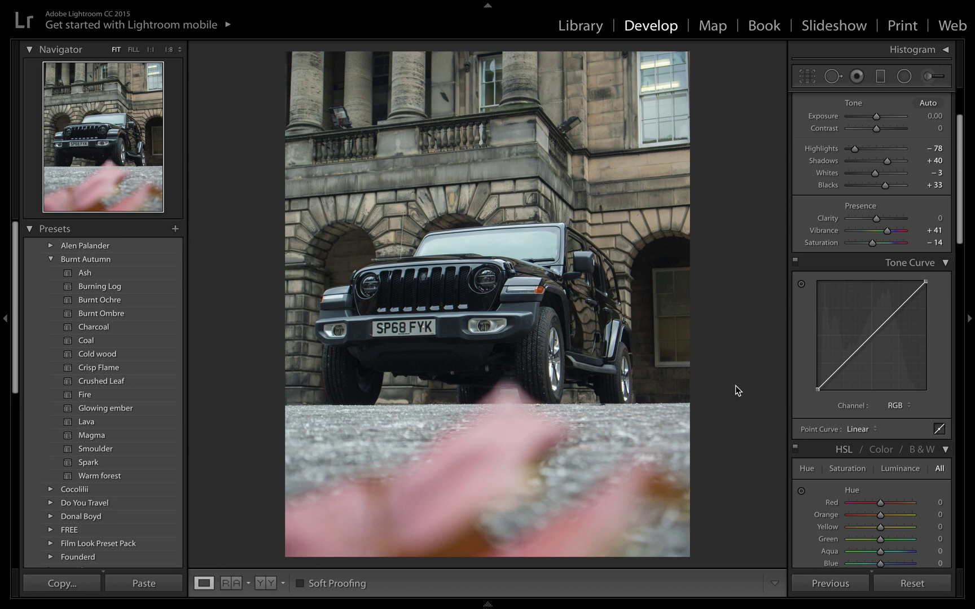
pyautogui.scroll(-1, 812, 369)
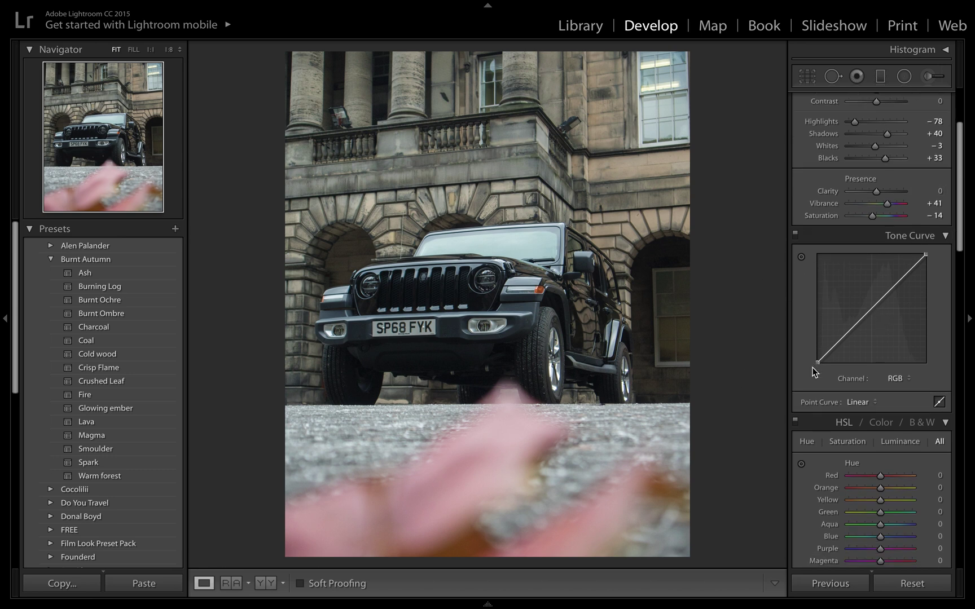
pyautogui.scroll(-3, 814, 370)
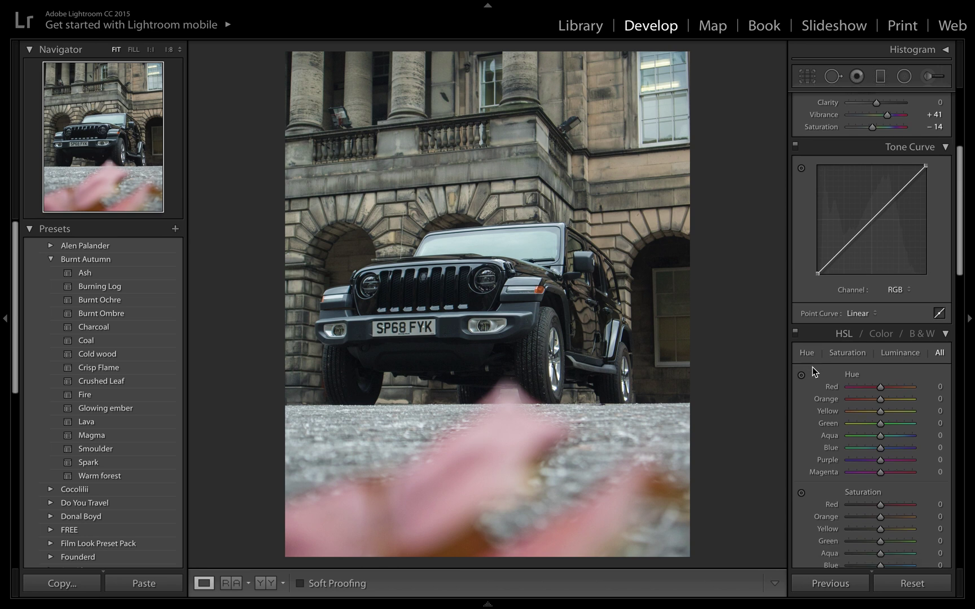
pyautogui.scroll(-1, 814, 373)
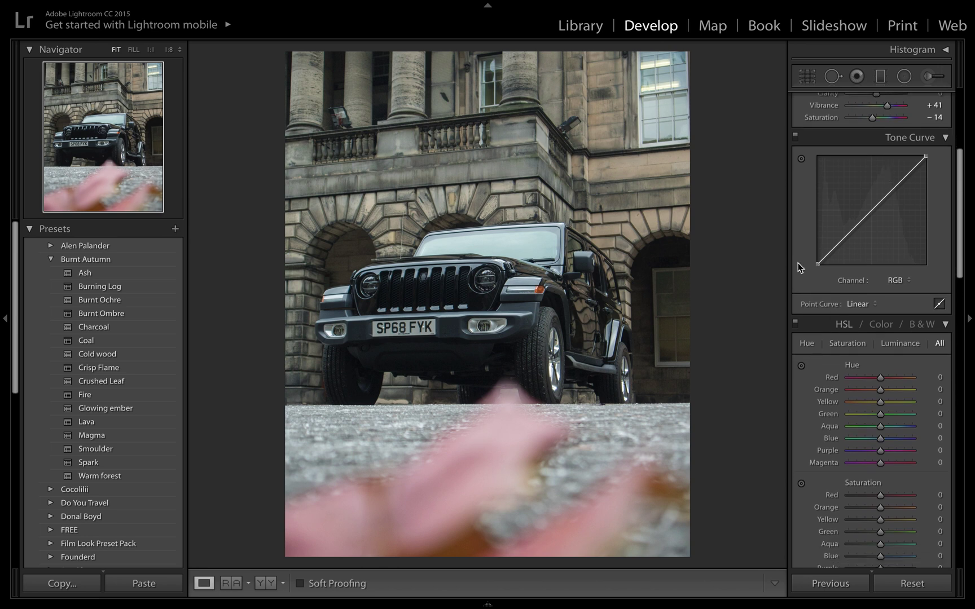
pyautogui.click(872, 210)
pyautogui.click(843, 238)
pyautogui.moveTo(844, 238); pyautogui.dragTo(846, 242)
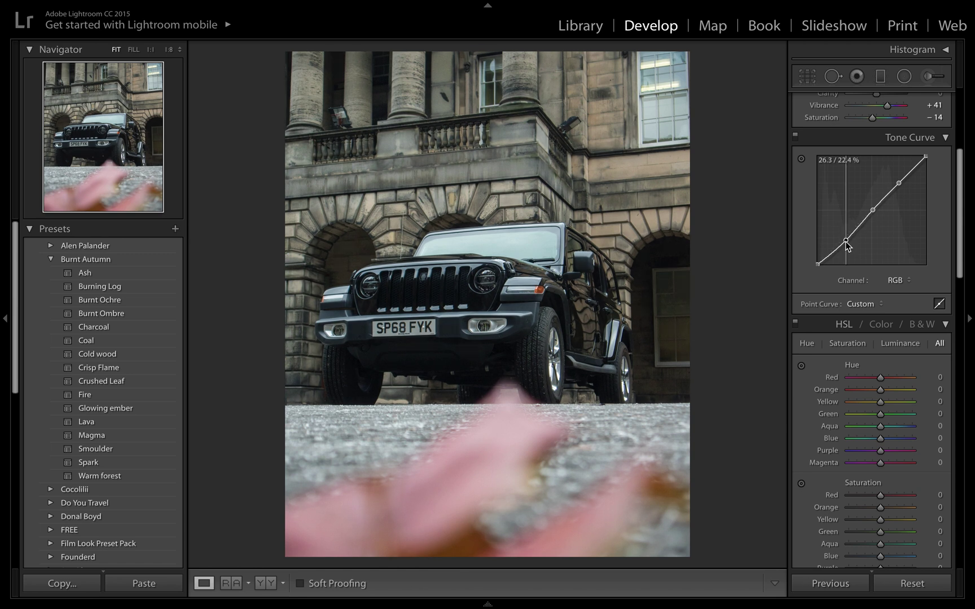
pyautogui.click(900, 184)
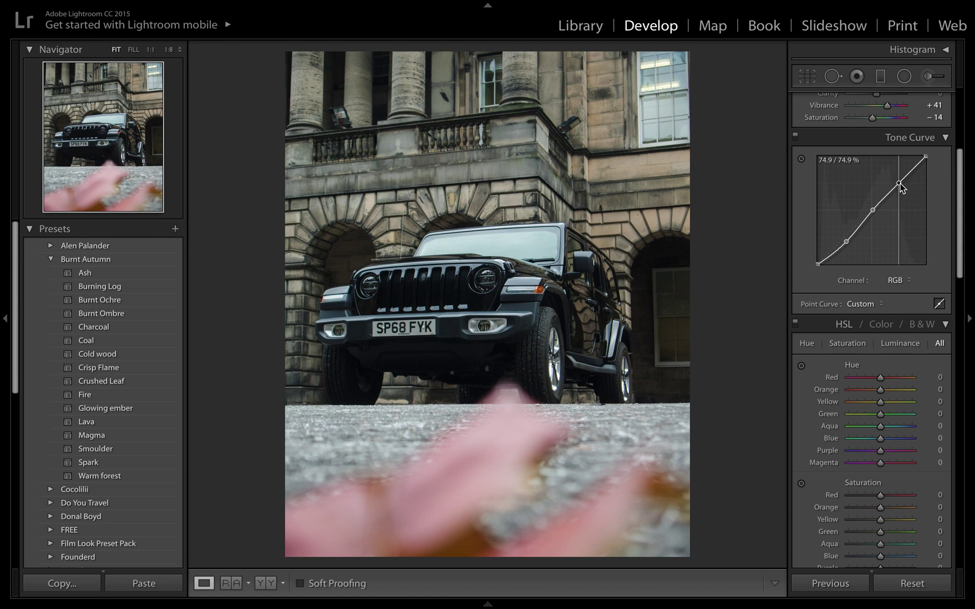
pyautogui.moveTo(900, 185); pyautogui.dragTo(897, 181)
pyautogui.hotkey('ctrl', 'Right')
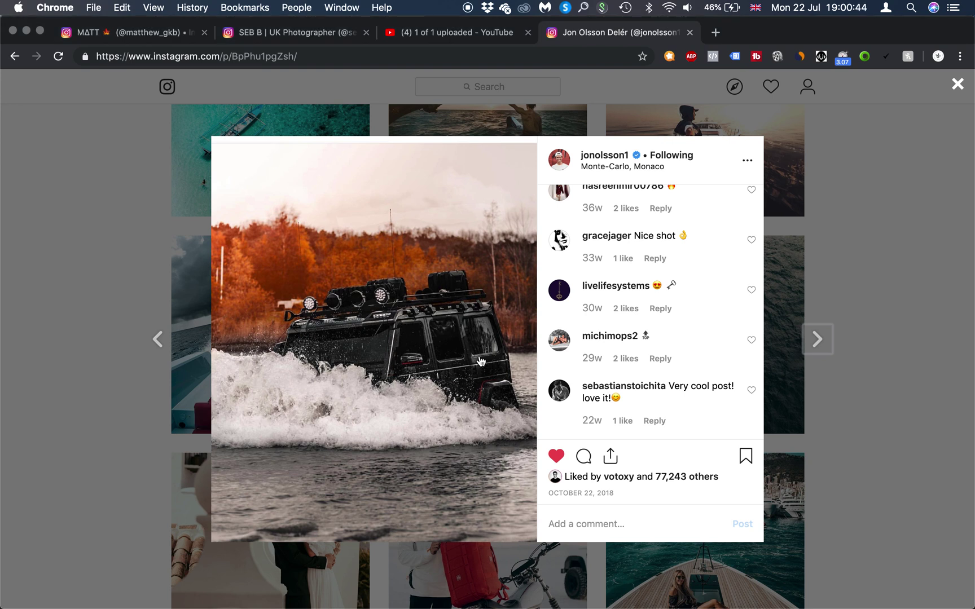
pyautogui.hotkey('ctrl', 'Left')
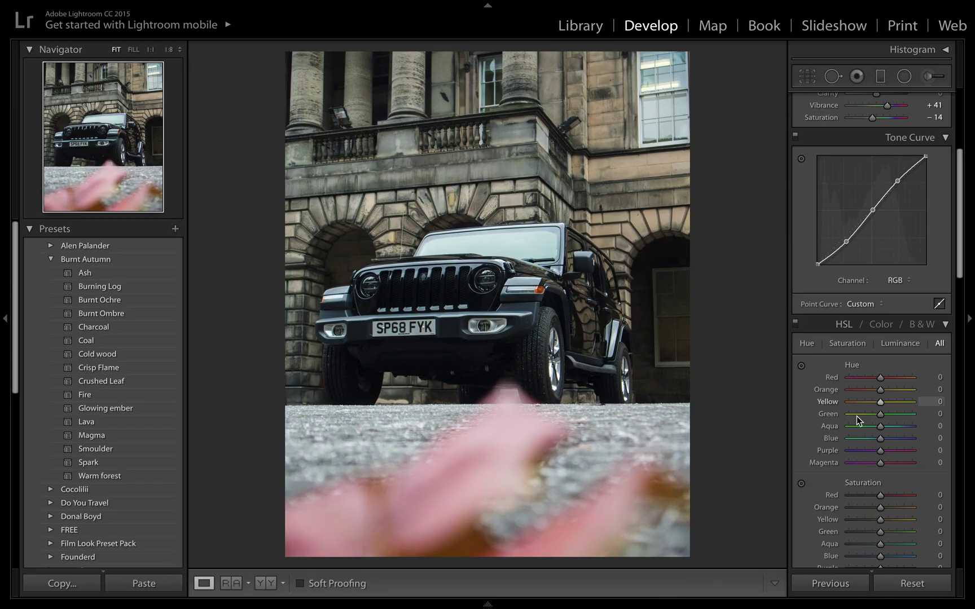
# Set the photo's Clarity to +6 and check the look against the reference post in Chrome.
pyautogui.scroll(-3, 856, 416)
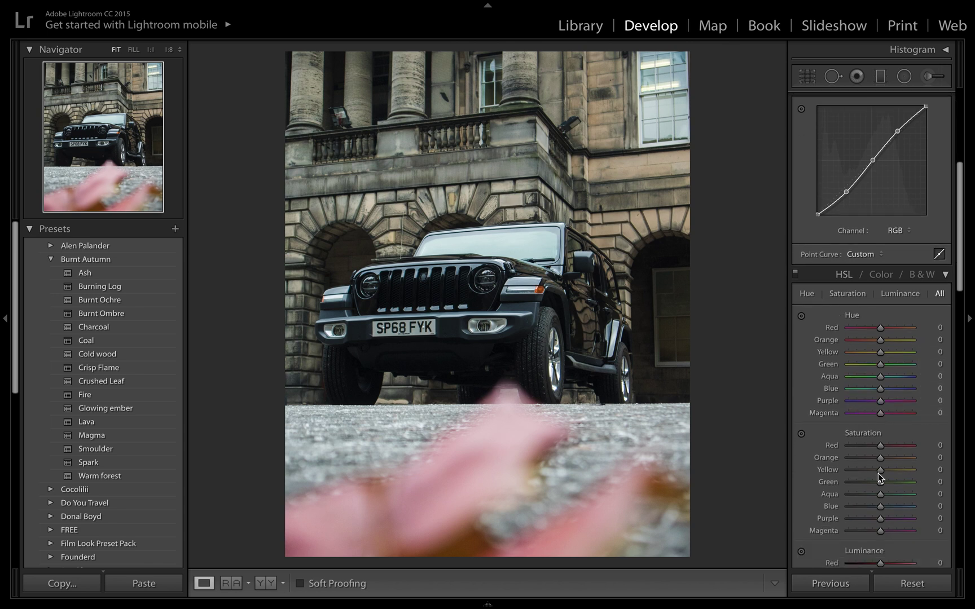
pyautogui.scroll(8, 878, 476)
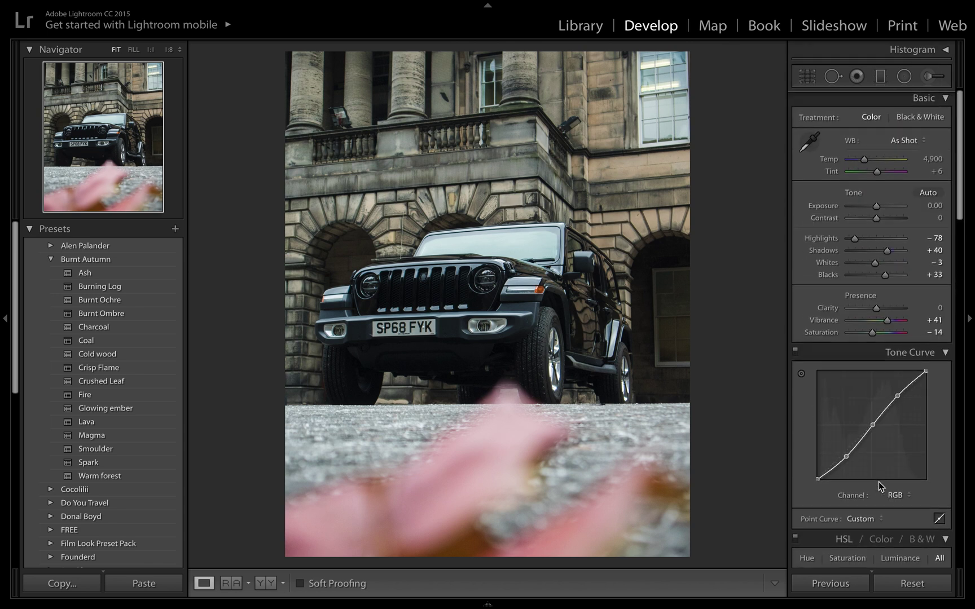
pyautogui.scroll(-1, 881, 486)
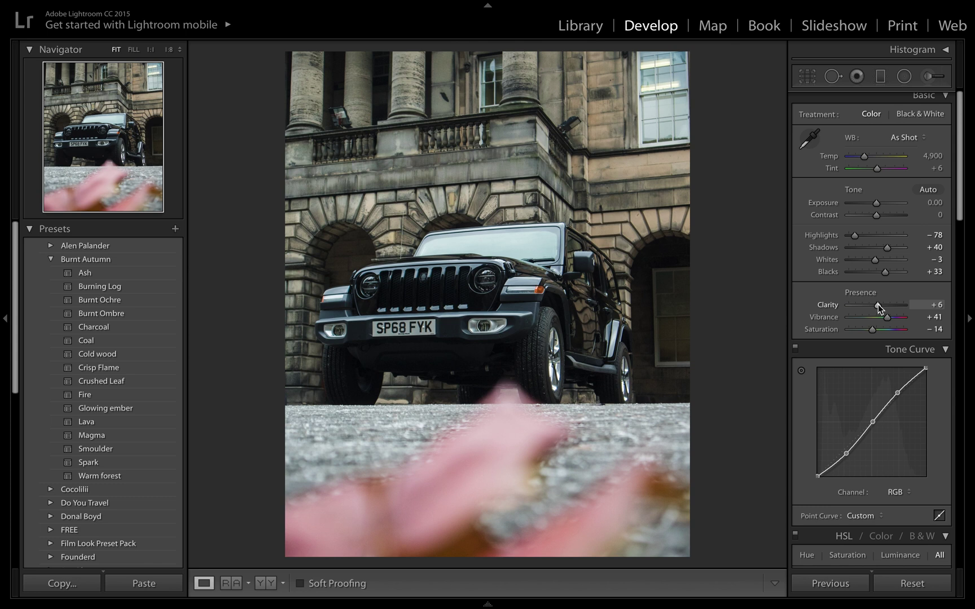
pyautogui.hotkey('ctrl', 'Right')
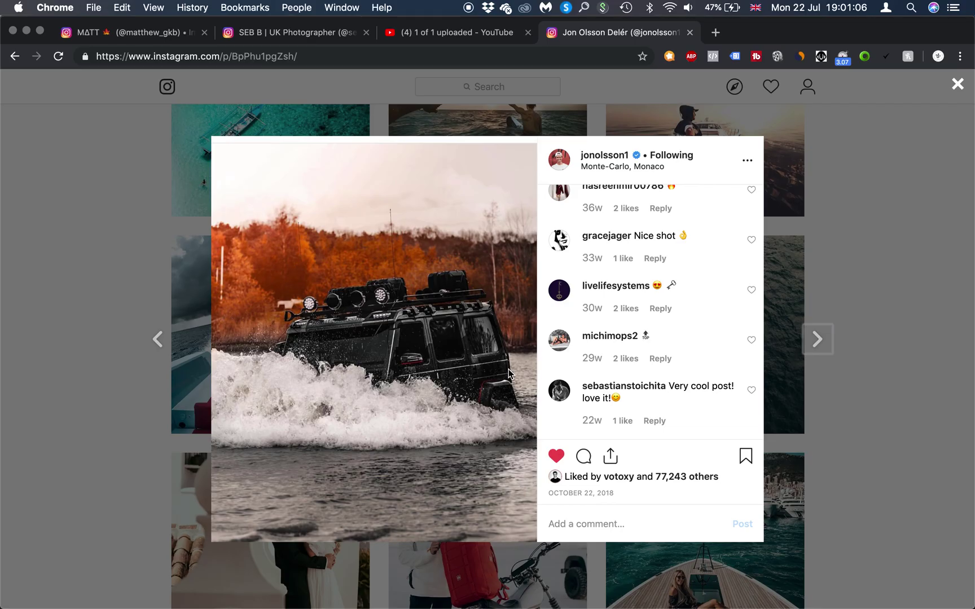
pyautogui.hotkey('ctrl', 'Left')
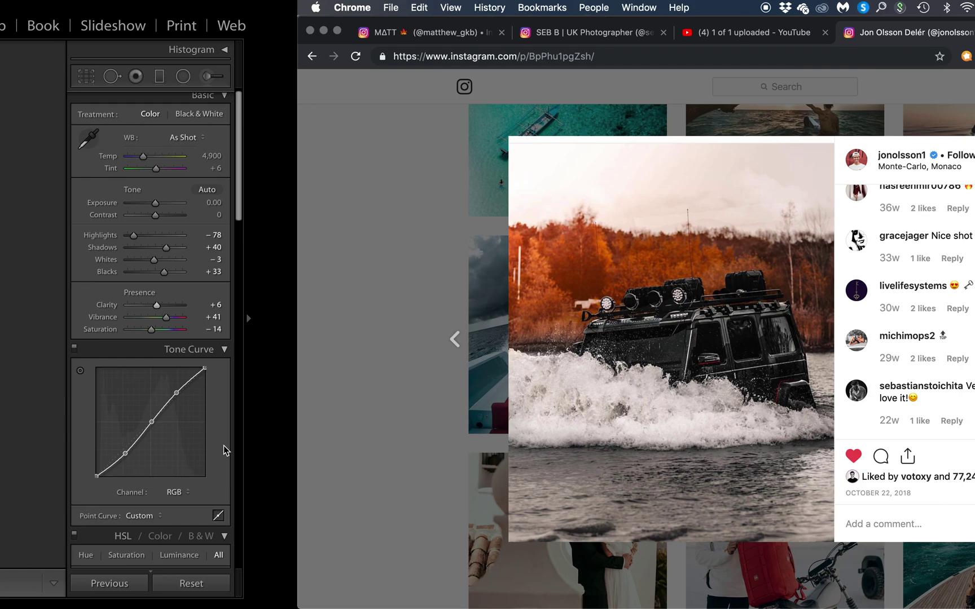
# Set the Camera Calibration Red Primary to Hue +100 and Saturation +46.
pyautogui.scroll(-15, 881, 347)
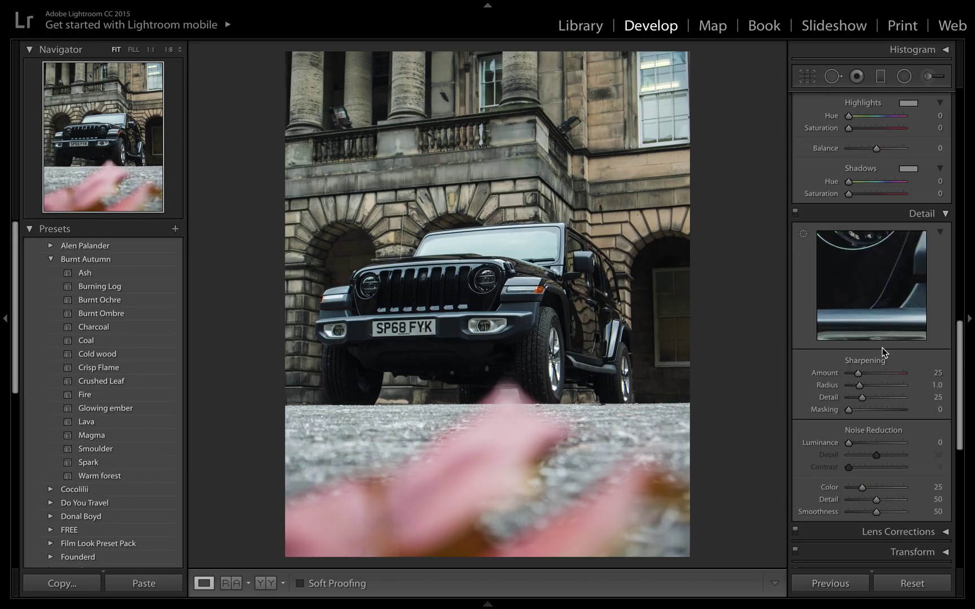
pyautogui.scroll(1, 883, 351)
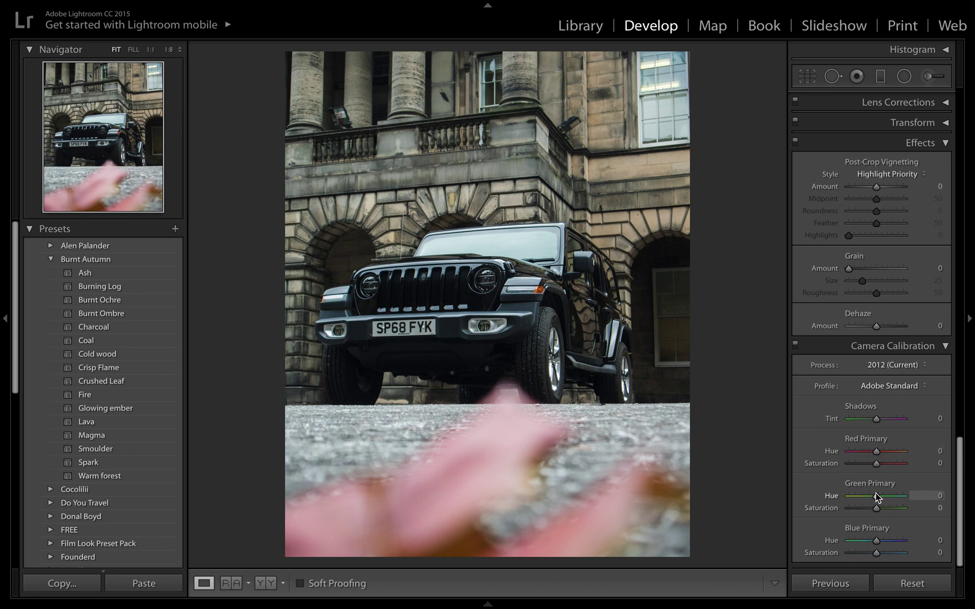
pyautogui.scroll(10, 853, 255)
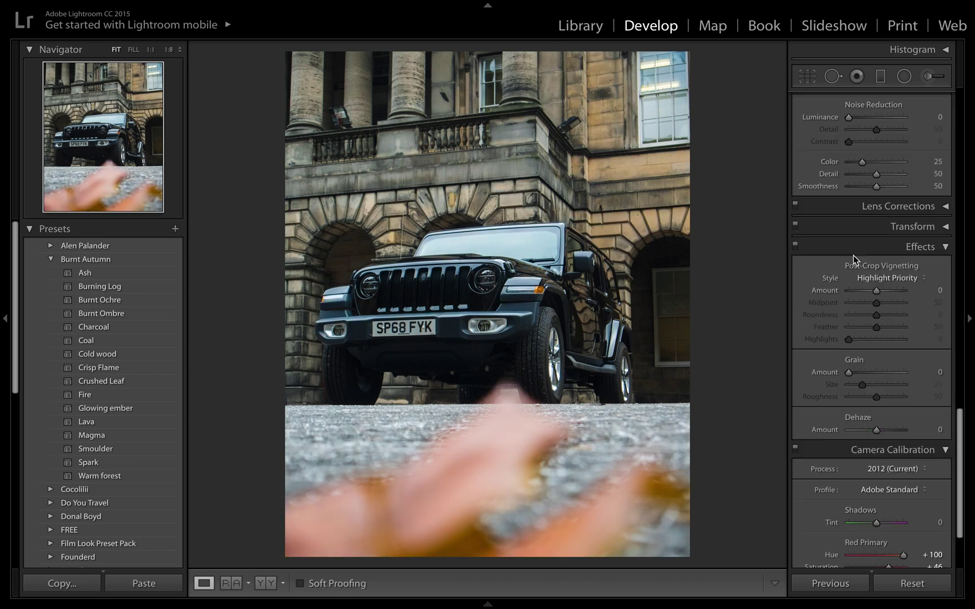
# Set HSL Saturation to Orange +49, Yellow +16, Green -100, Blue -88, and Luminance to Orange -6, Yellow -5, Aqua +2, Blue +28.
pyautogui.scroll(4, 853, 255)
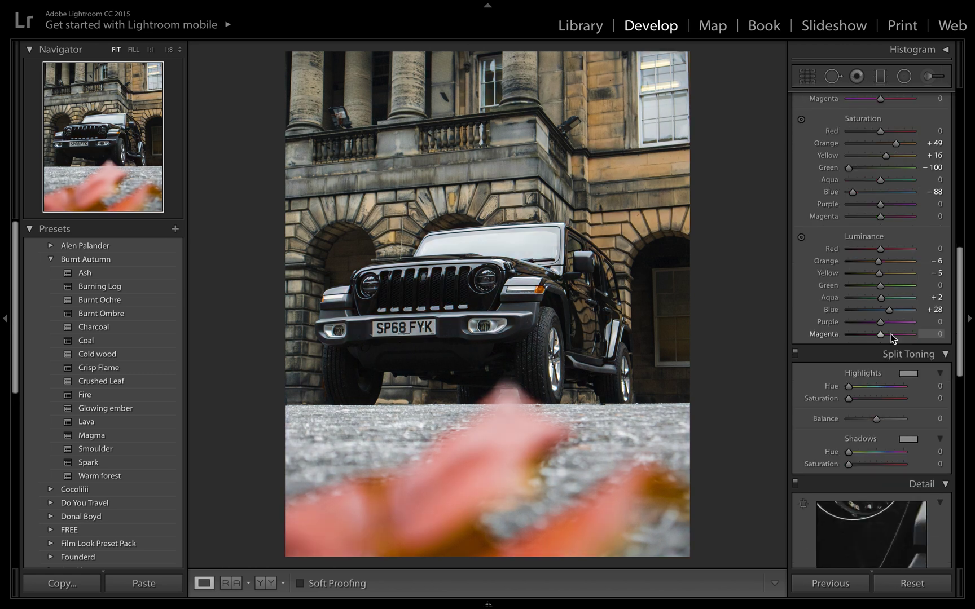
# Compare the edited Jeep photo with its unedited version several times.
pyautogui.press('\\')
pyautogui.press('\\')
pyautogui.press('\\')
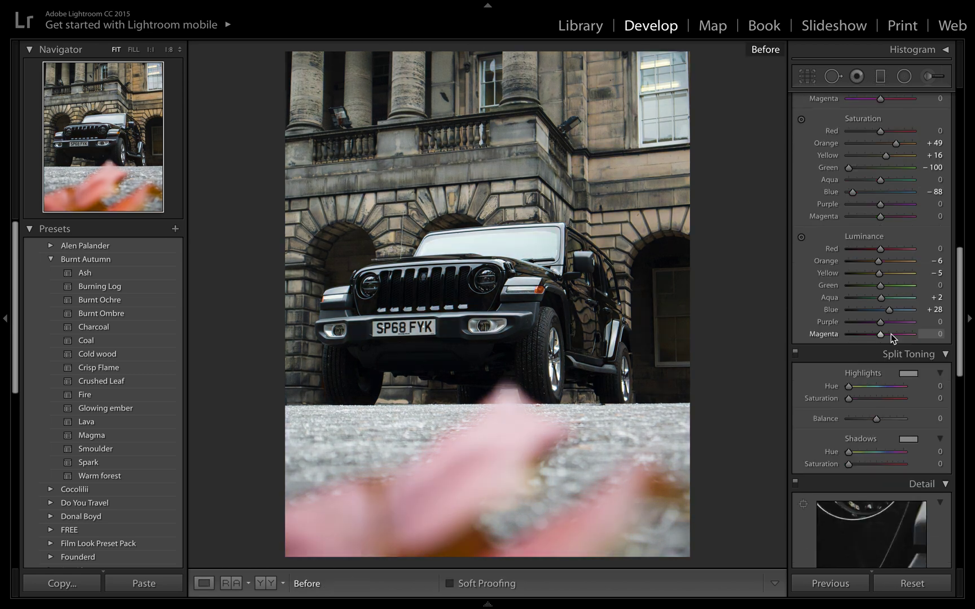
pyautogui.press('\\')
pyautogui.press('\\')
pyautogui.press('\\')
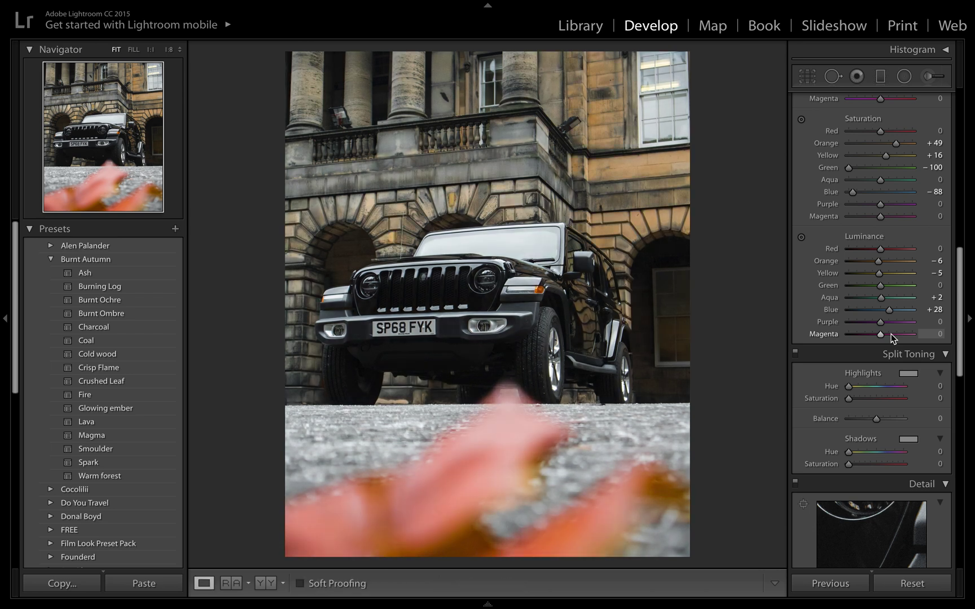
pyautogui.press('\\')
pyautogui.press('\\')
# Set Split Toning Highlights to Hue 220, Saturation 7 and Shadows to Hue 224, Saturation 11, and compare with the toning off.
pyautogui.scroll(-2, 858, 434)
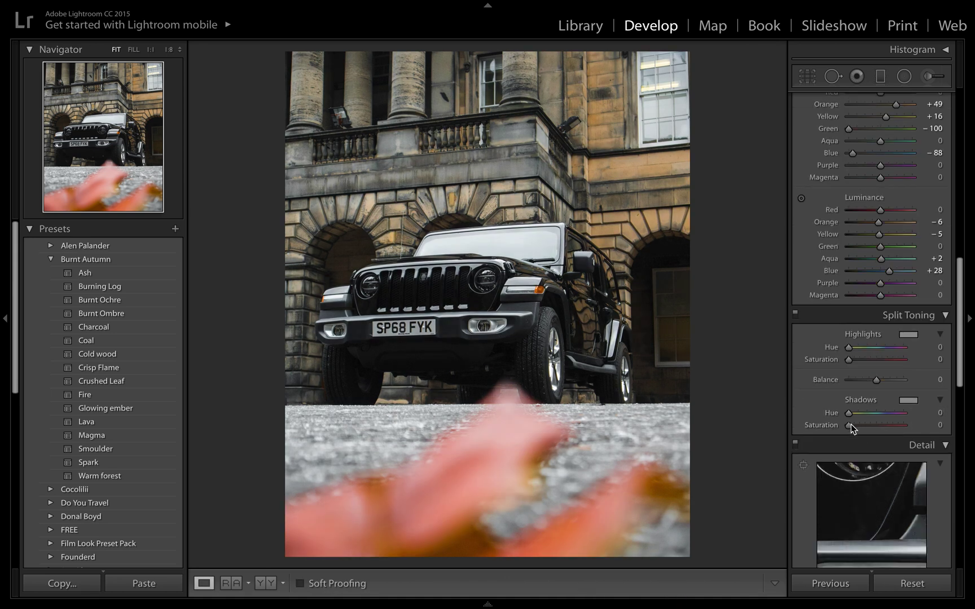
pyautogui.moveTo(849, 425); pyautogui.dragTo(855, 425)
pyautogui.press('alt')
pyautogui.click(795, 314)
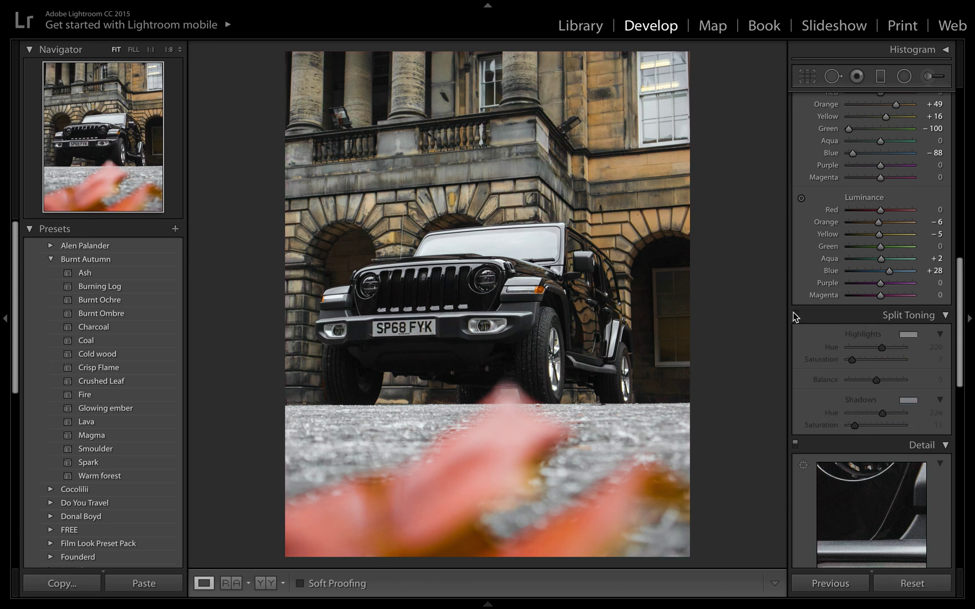
pyautogui.click(795, 314)
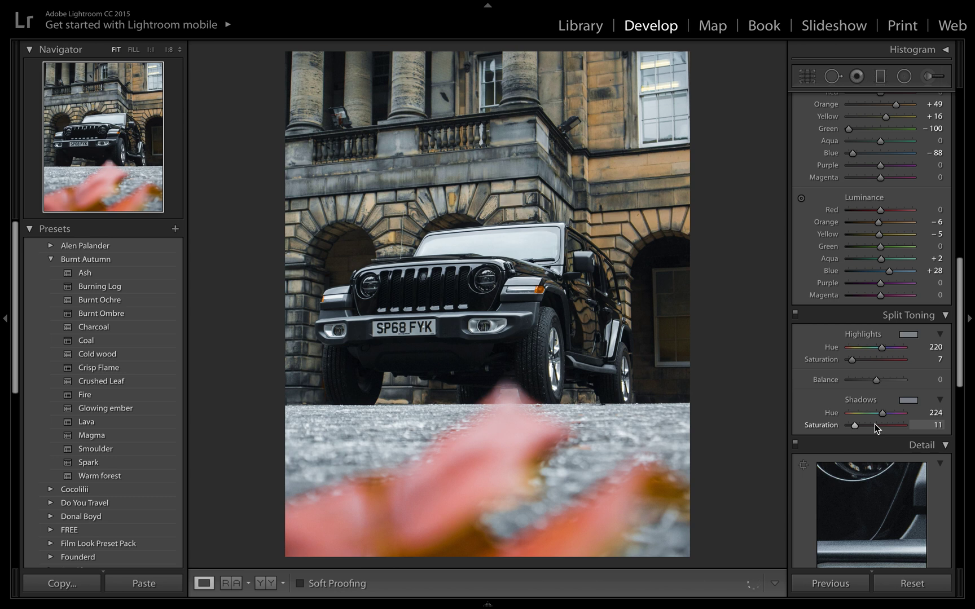
# Set the photo's basic adjustments to Highlights -61, Whites -27 and Clarity +25.
pyautogui.scroll(-3, 875, 423)
pyautogui.scroll(-2, 875, 424)
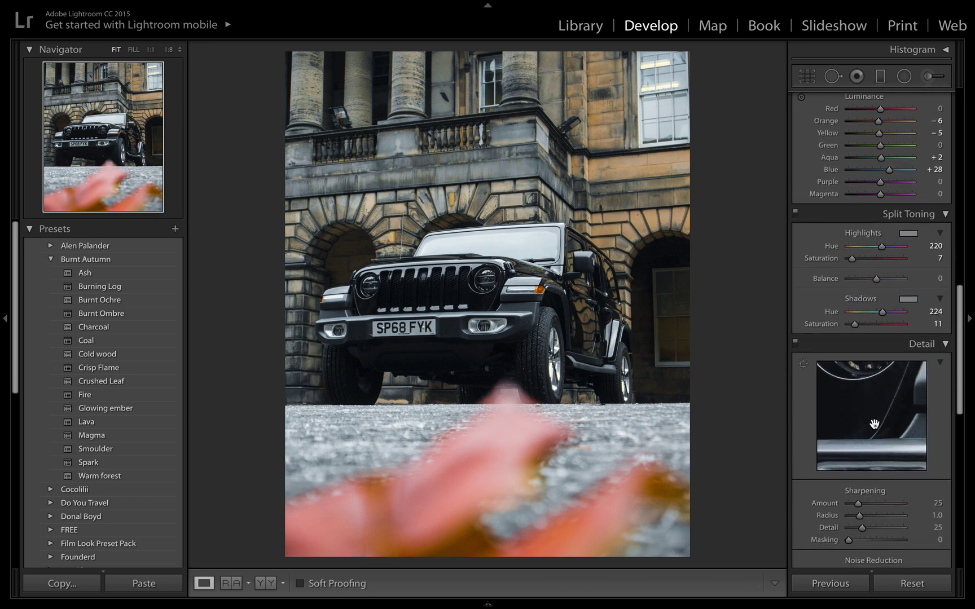
pyautogui.scroll(10, 874, 423)
pyautogui.scroll(15, 875, 424)
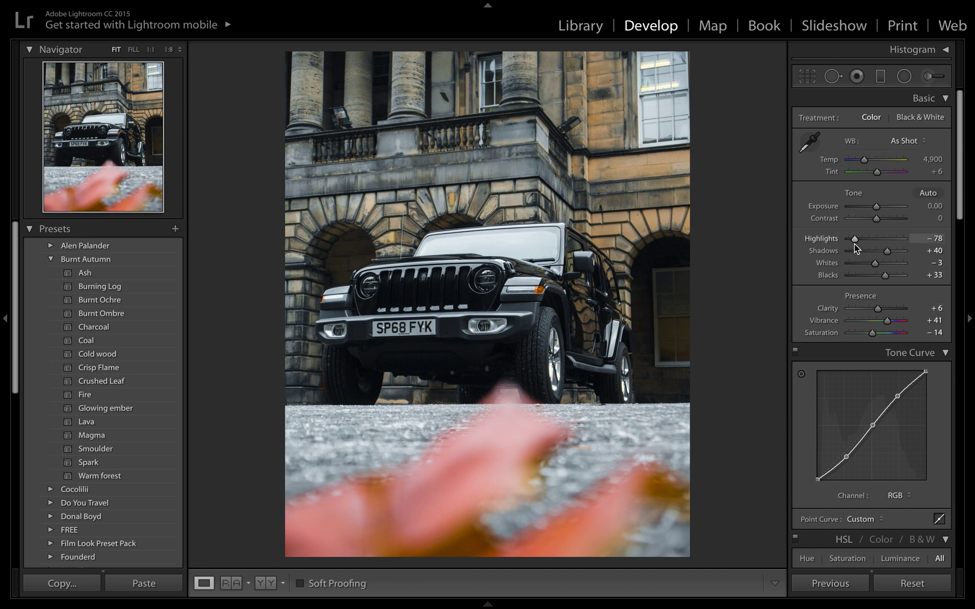
pyautogui.moveTo(876, 267); pyautogui.dragTo(868, 264)
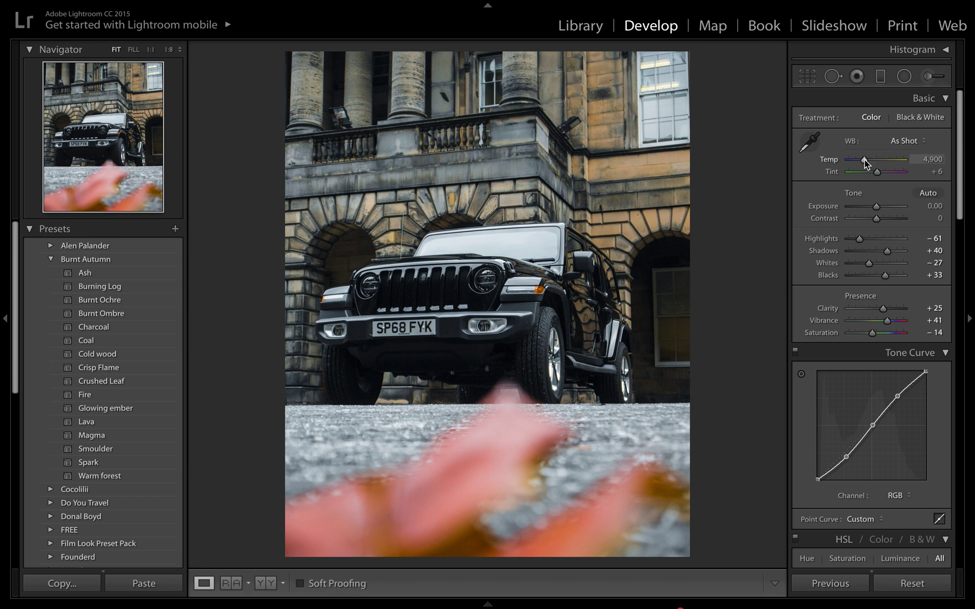
# Try cooler and warmer white balances, and set the photo's Temp to 5,487.
pyautogui.moveTo(864, 160); pyautogui.dragTo(868, 163)
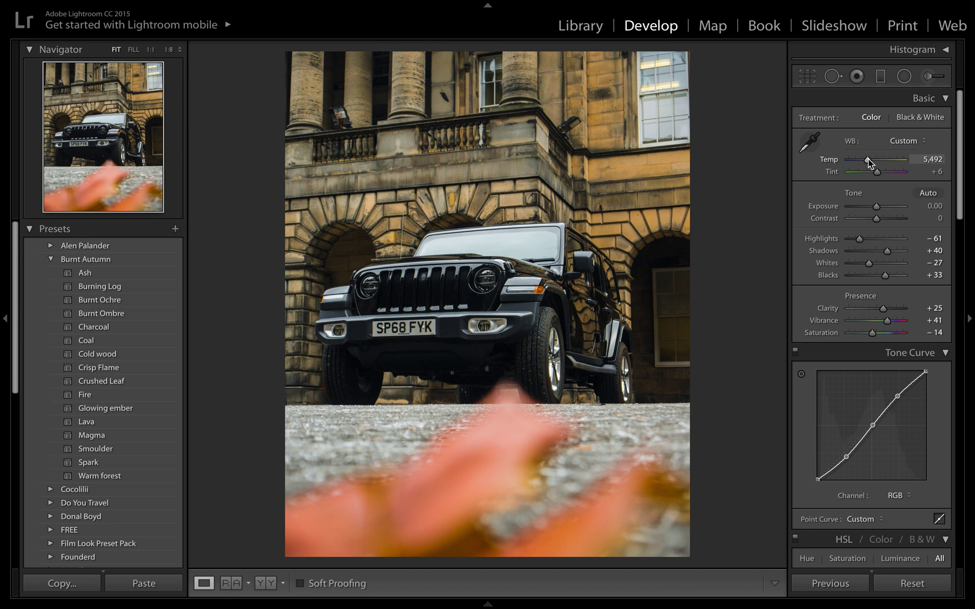
pyautogui.moveTo(870, 163); pyautogui.dragTo(865, 163)
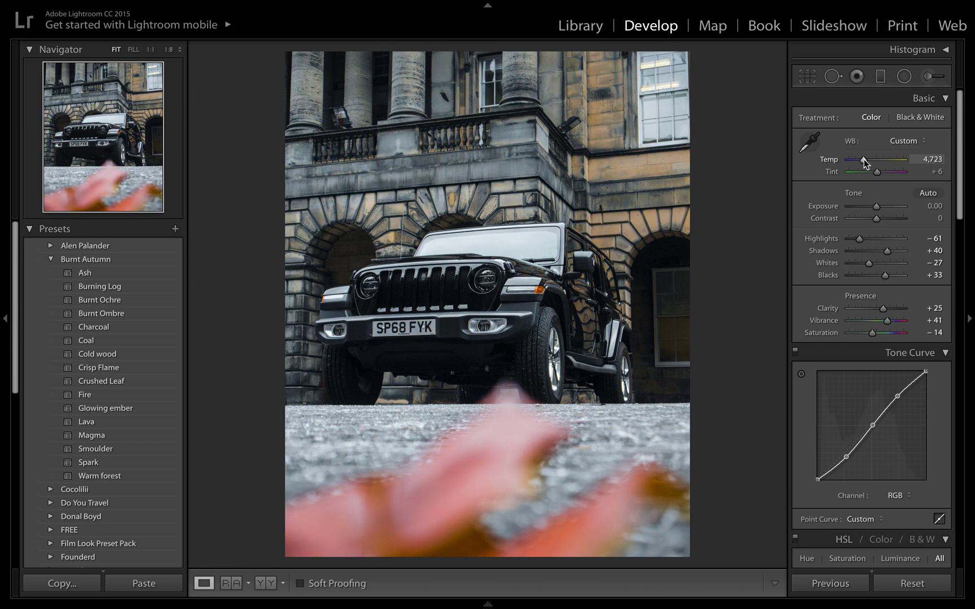
pyautogui.moveTo(865, 163); pyautogui.dragTo(869, 163)
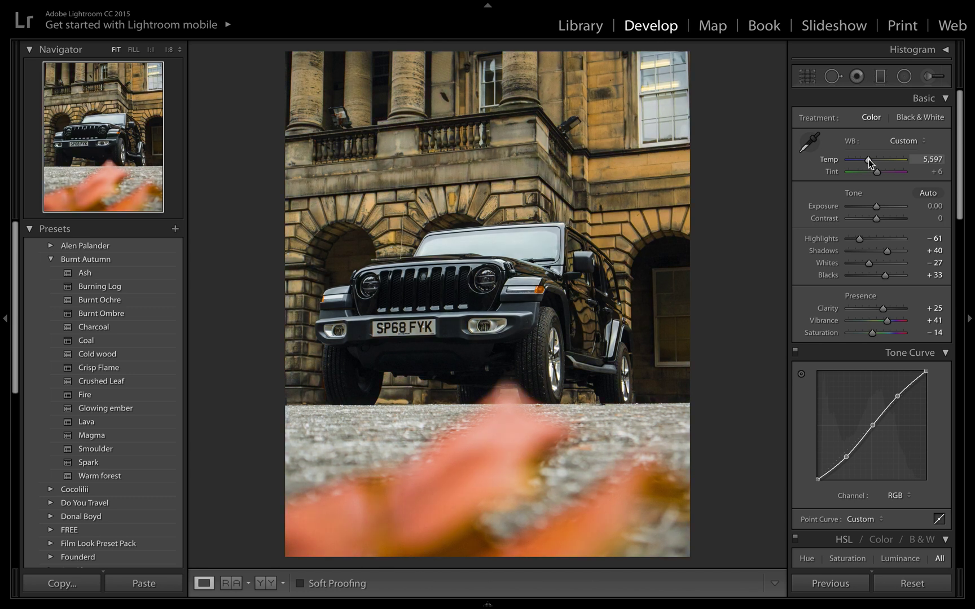
# Check the reference post in Chrome, and in Lightroom set Sharpening Amount to 44 and Luminance noise reduction to 13.
pyautogui.scroll(-5, 896, 358)
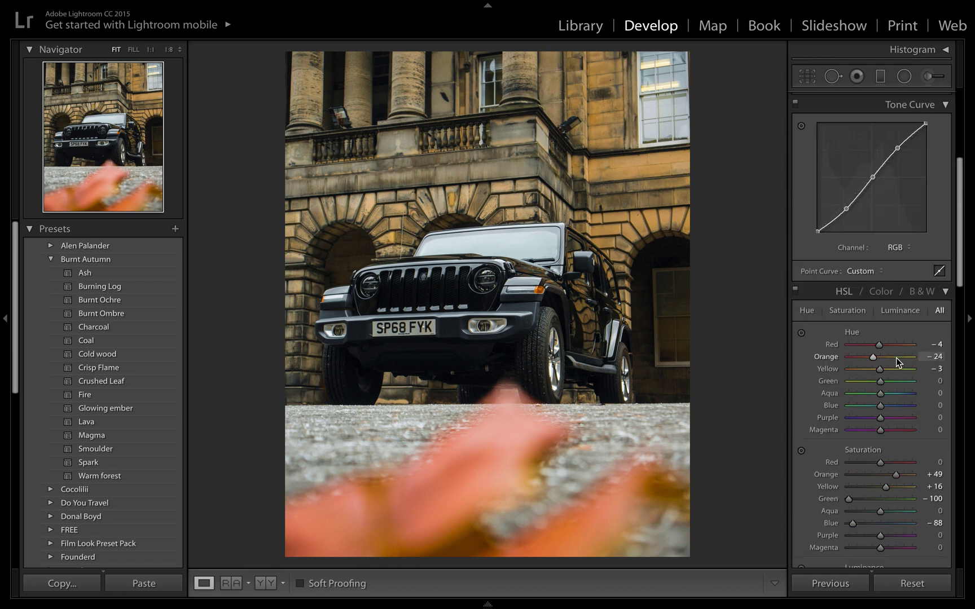
pyautogui.scroll(-8, 896, 358)
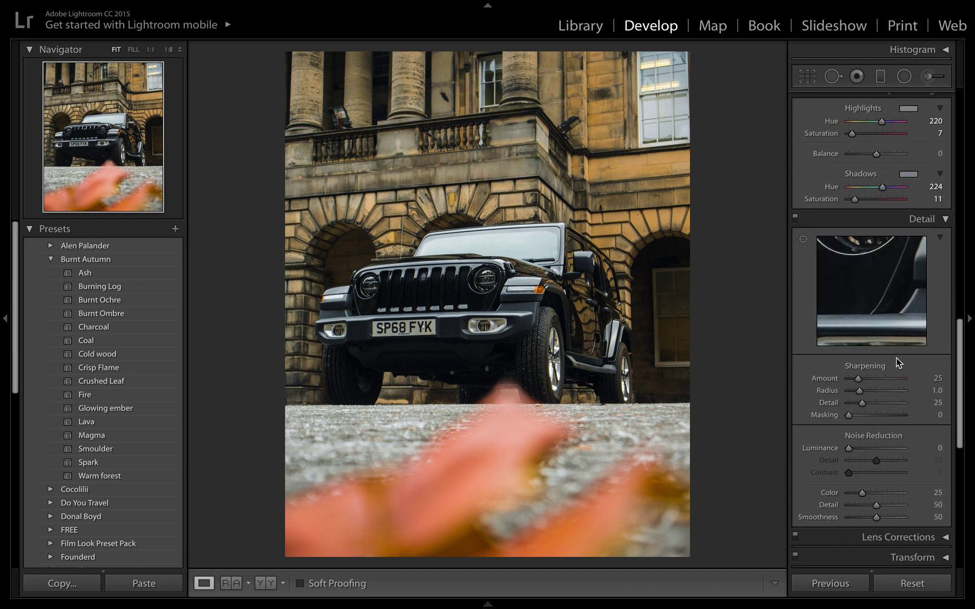
pyautogui.scroll(-1, 895, 357)
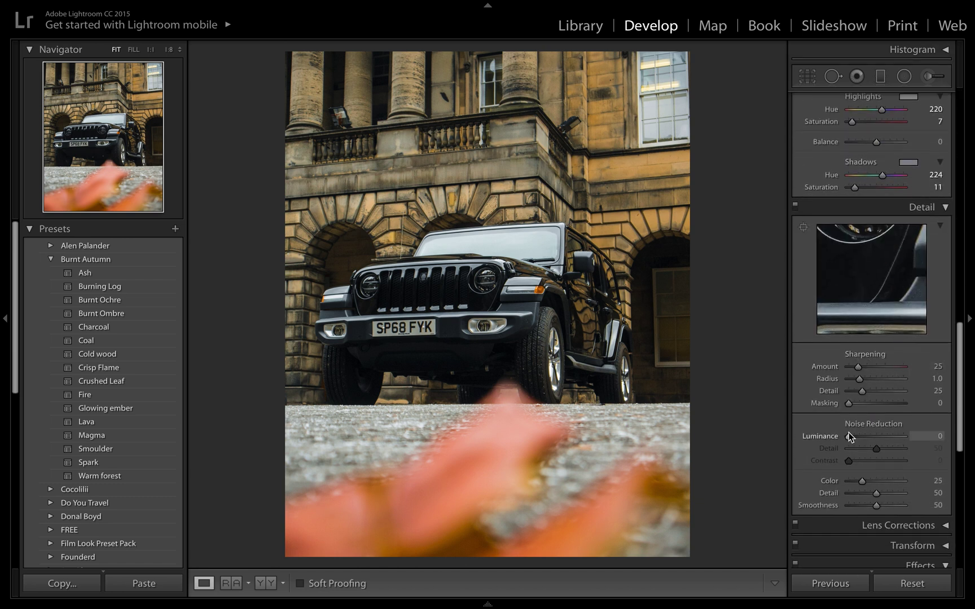
pyautogui.hotkey('ctrl', 'Right')
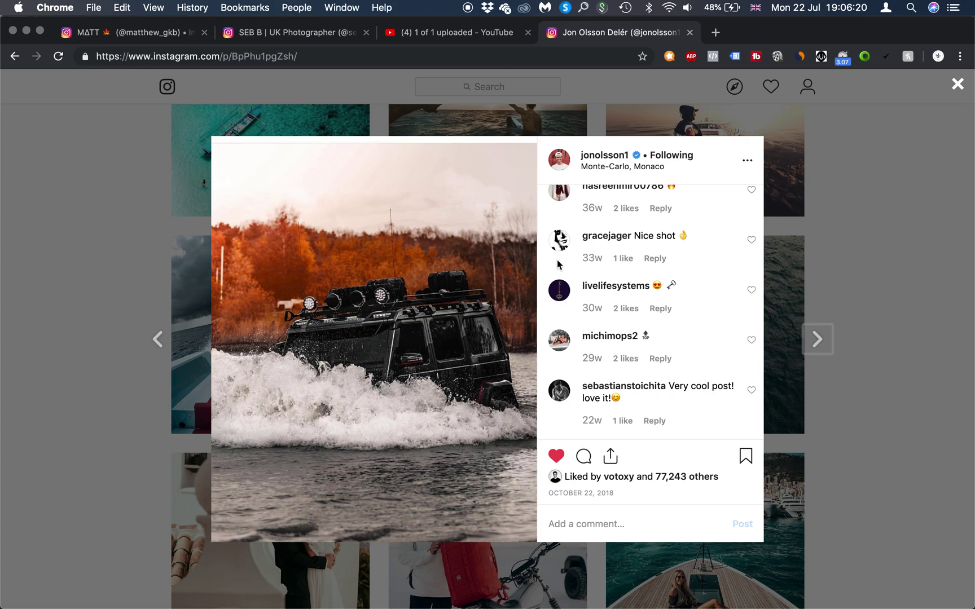
pyautogui.hotkey('ctrl', 'Left')
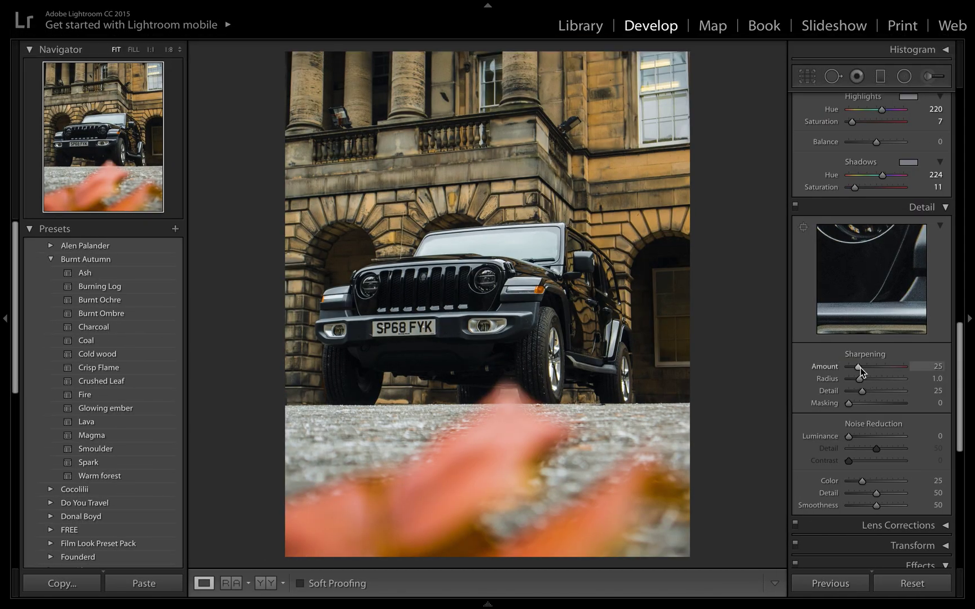
pyautogui.moveTo(858, 368); pyautogui.dragTo(865, 368)
pyautogui.moveTo(866, 368); pyautogui.dragTo(864, 367)
pyautogui.moveTo(849, 438); pyautogui.dragTo(854, 437)
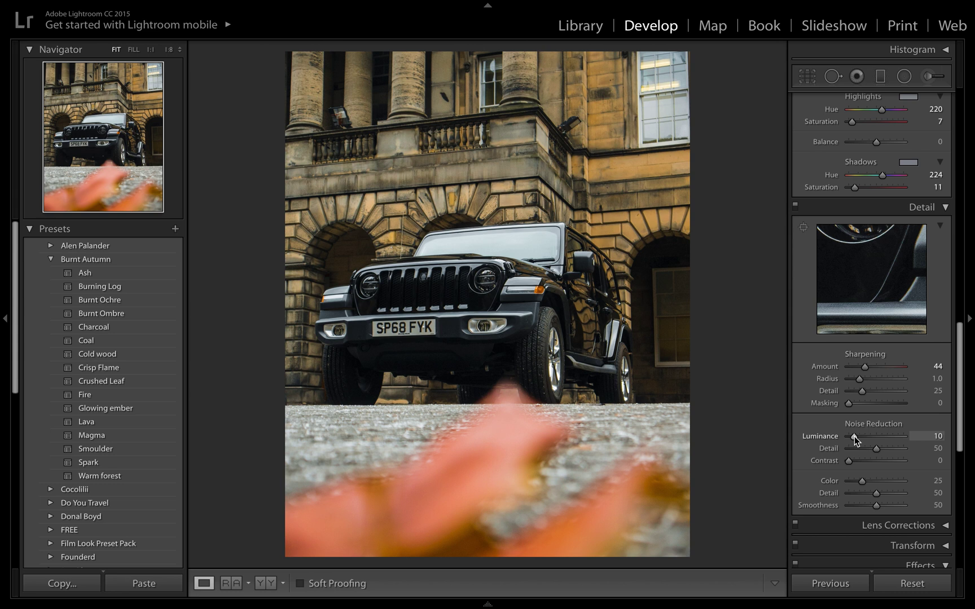
pyautogui.moveTo(854, 437); pyautogui.dragTo(856, 436)
# Set Camera Calibration Red Primary Hue to +53, Green Primary Hue to +52 and Saturation to -43, and compare with the unedited photo.
pyautogui.scroll(-2, 861, 484)
pyautogui.scroll(-3, 861, 485)
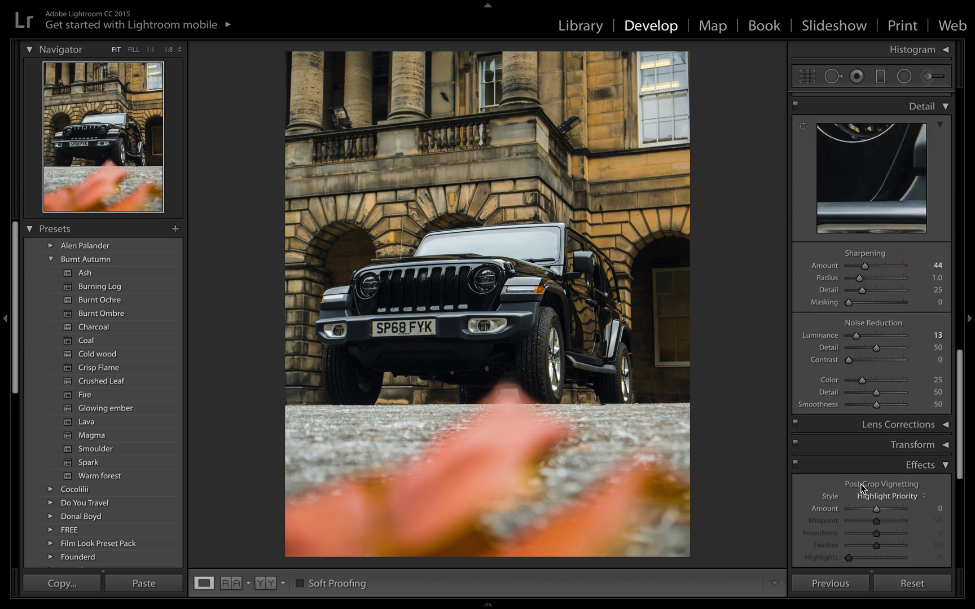
pyautogui.scroll(-10, 861, 485)
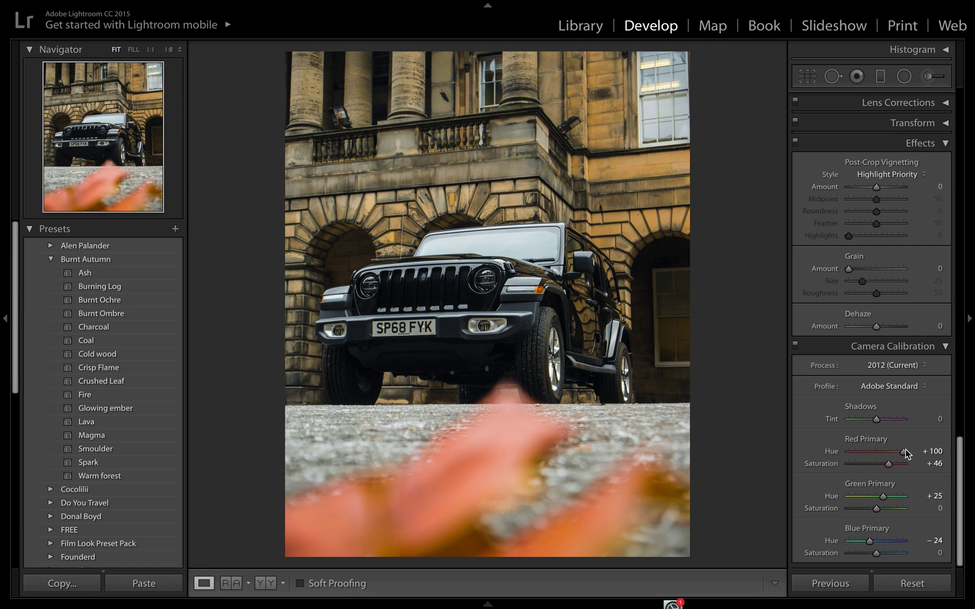
pyautogui.moveTo(902, 451); pyautogui.dragTo(890, 454)
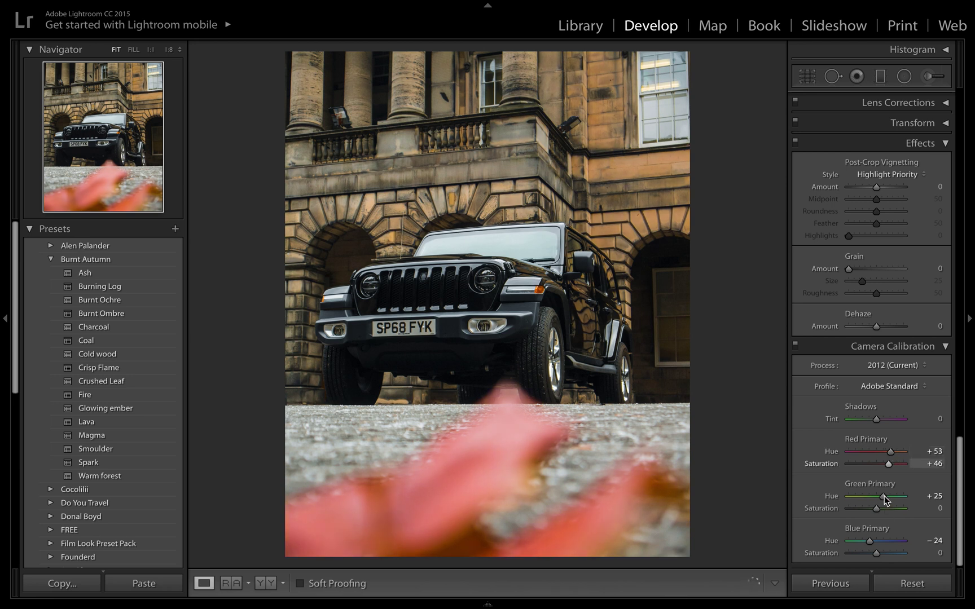
pyautogui.moveTo(884, 496)
pyautogui.mouseDown()
pyautogui.moveTo(863, 501)
pyautogui.moveTo(892, 498)
pyautogui.mouseUp()
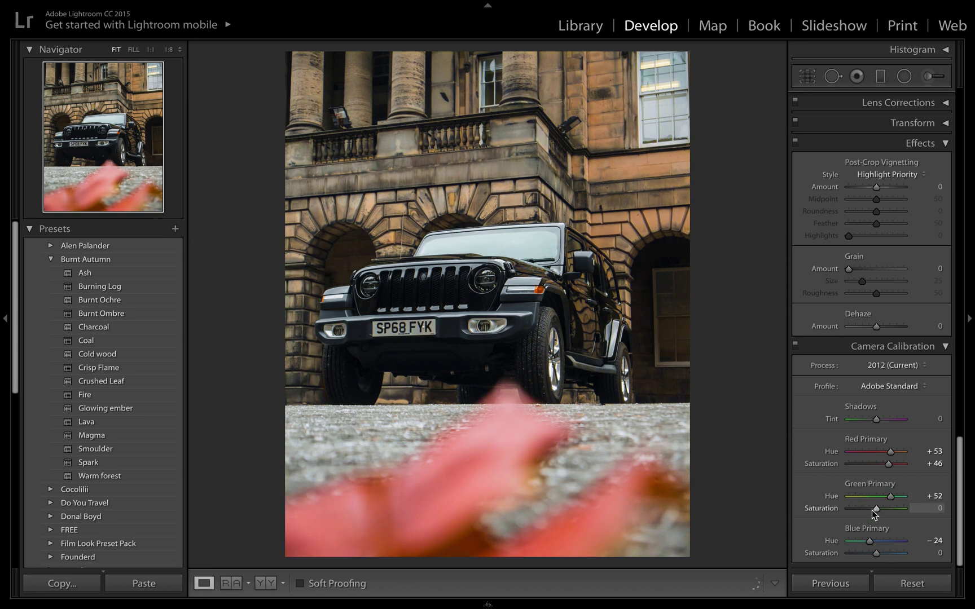
pyautogui.moveTo(875, 509); pyautogui.dragTo(863, 510)
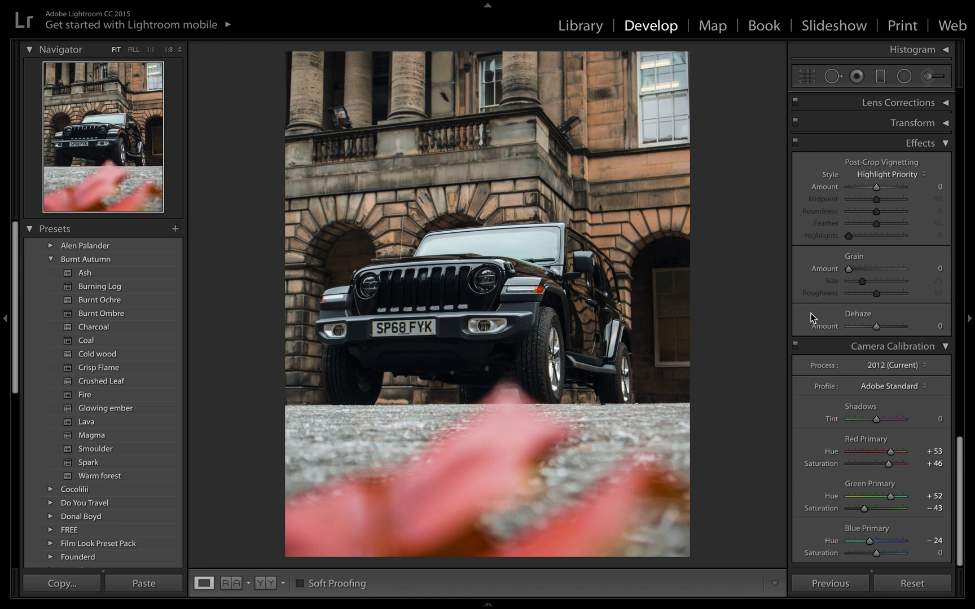
pyautogui.press('\\')
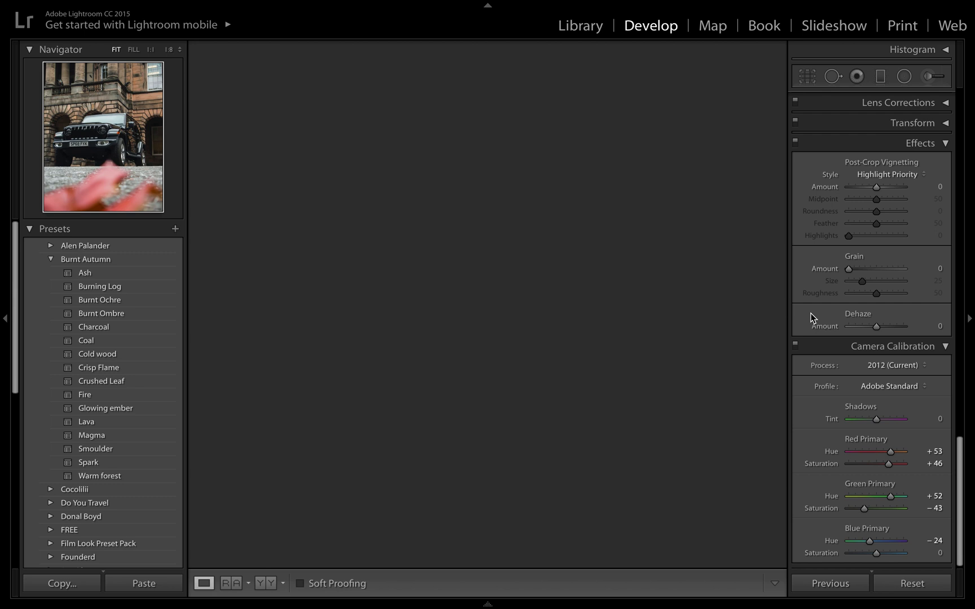
pyautogui.press('\\')
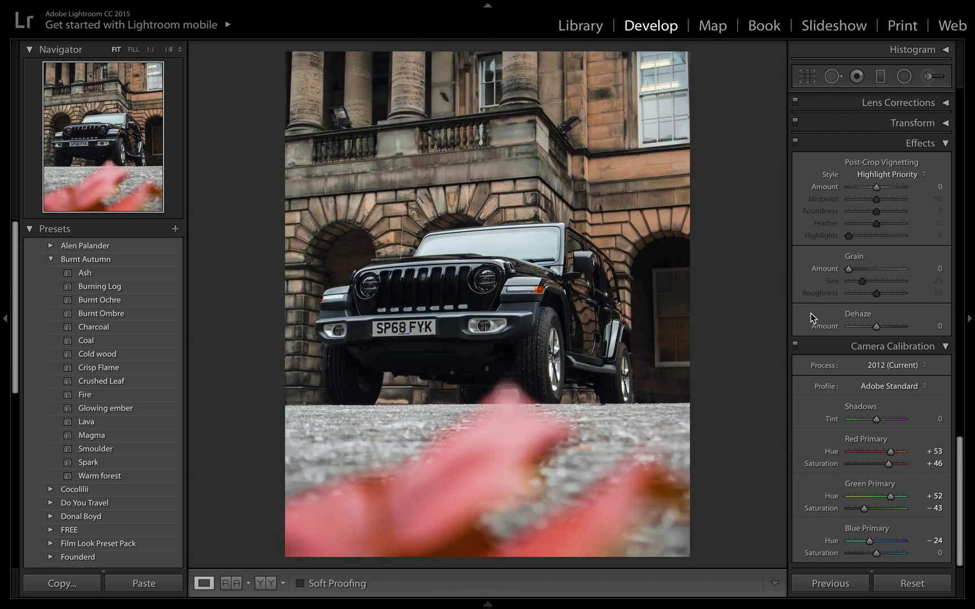
pyautogui.press('\\')
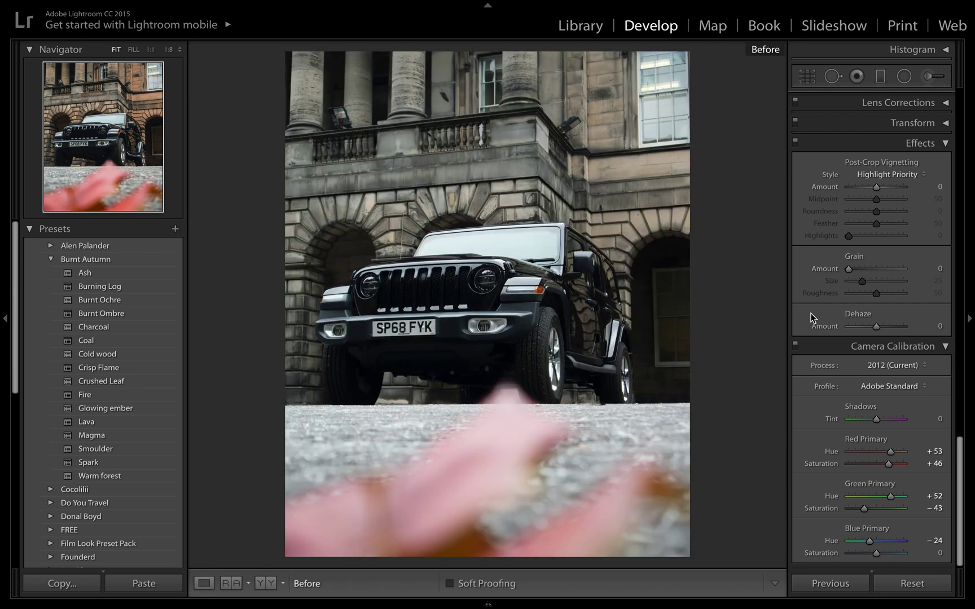
pyautogui.press('\\')
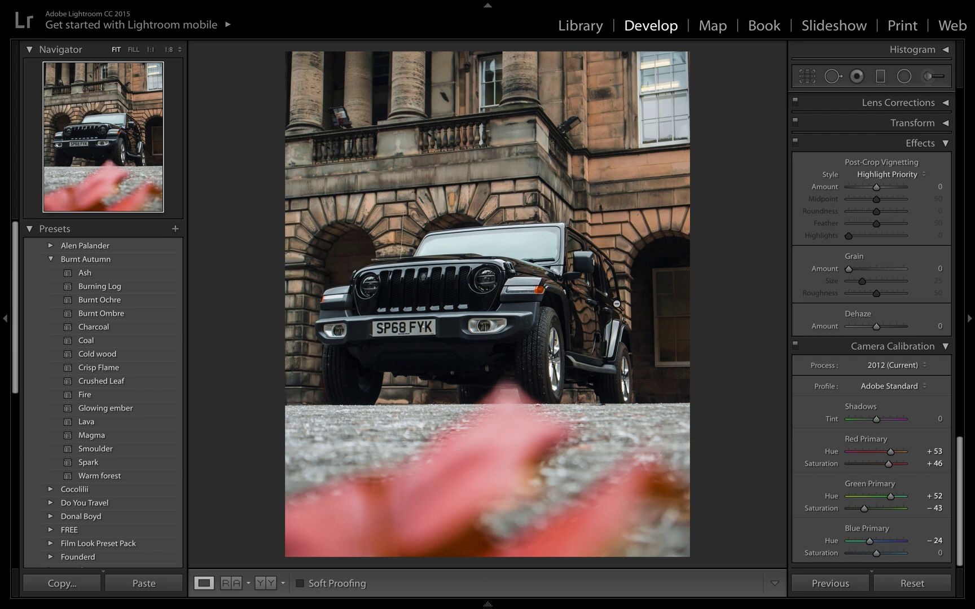
# Set up an Adjustment Brush with Saturation -62, Size 13, Flow 82 and Density 84.
pyautogui.scroll(15, 869, 289)
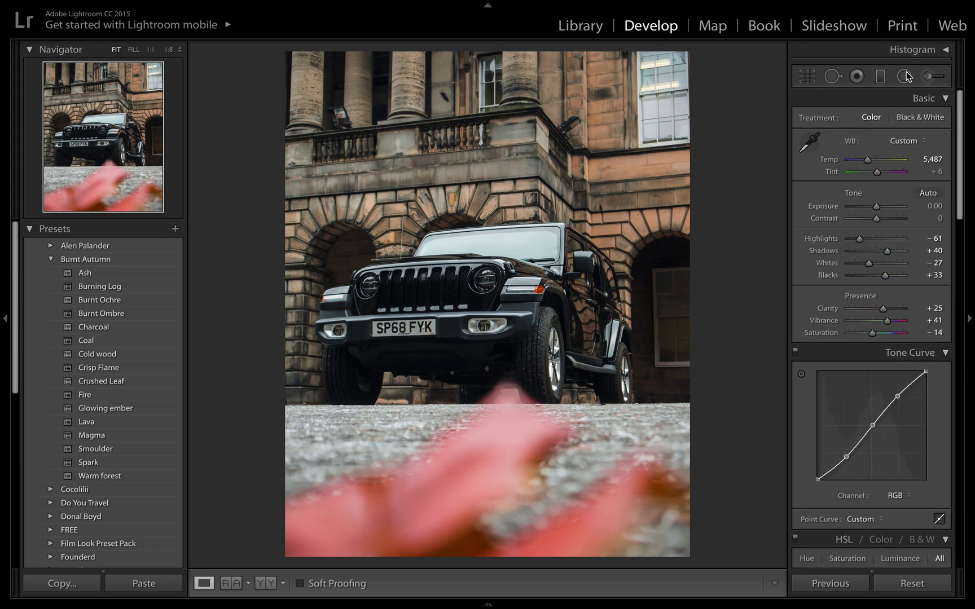
pyautogui.click(930, 76)
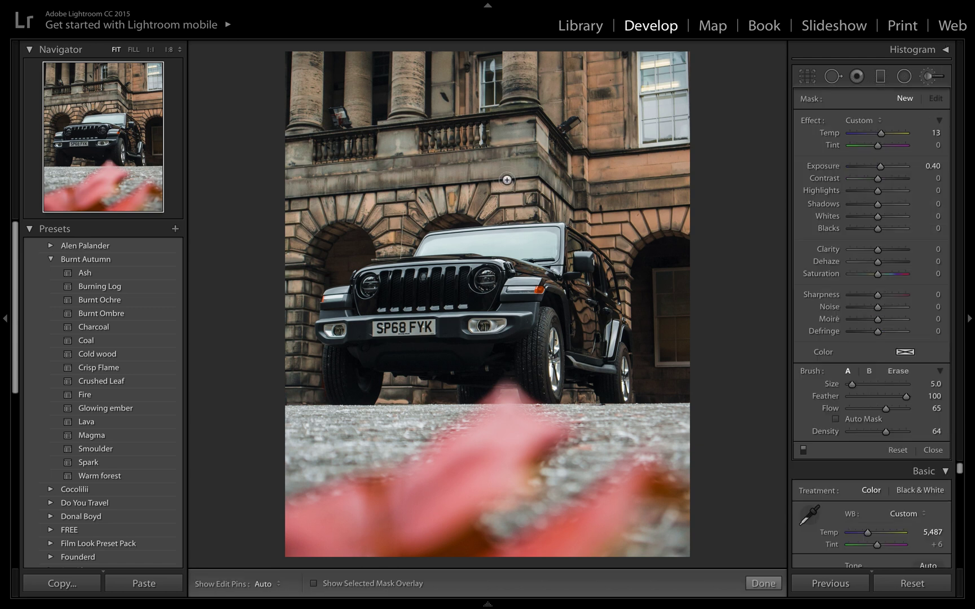
pyautogui.scroll(6, 654, 184)
pyautogui.moveTo(877, 274); pyautogui.dragTo(859, 276)
pyautogui.scroll(2, 333, 187)
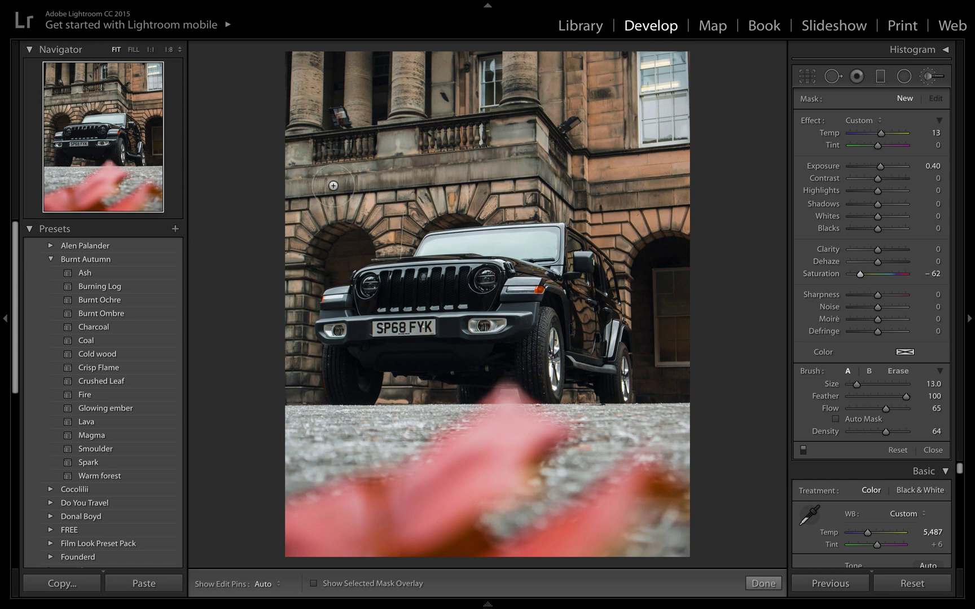
pyautogui.click(897, 432)
pyautogui.click(896, 409)
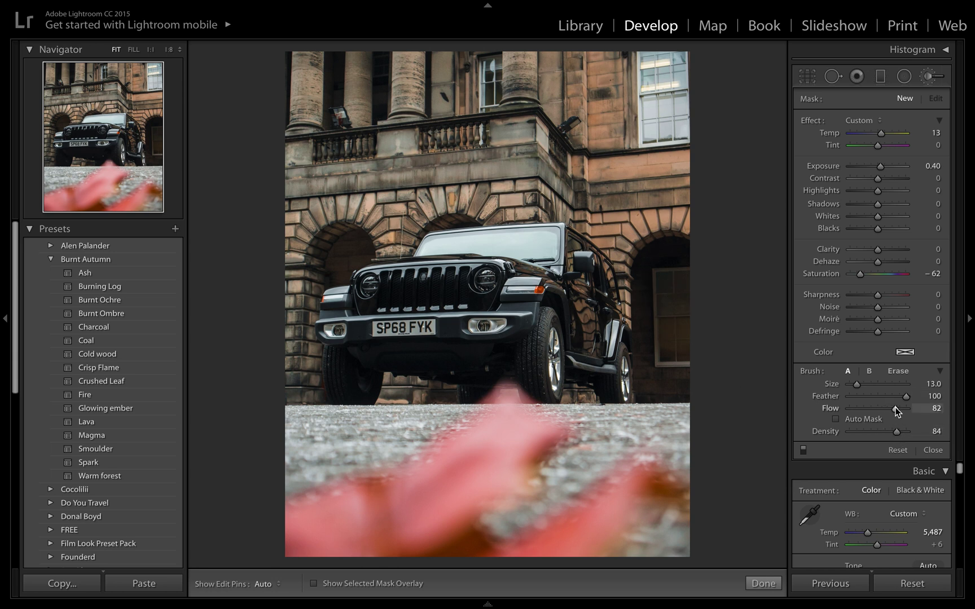
# Brush the desaturation over the left part of the building's facade and reset the mask's Exposure to 0.00.
pyautogui.press('h')
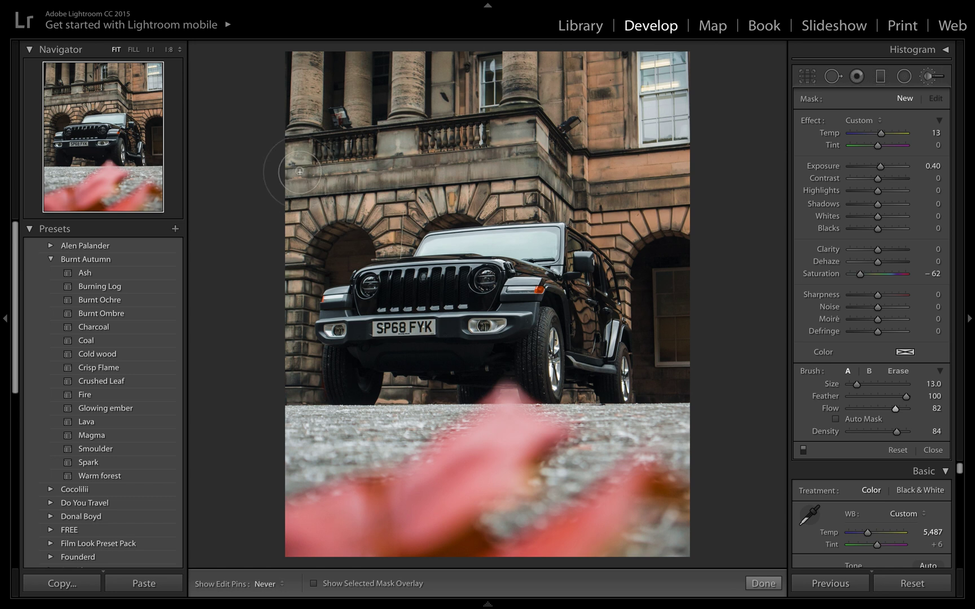
pyautogui.moveTo(360, 57); pyautogui.dragTo(374, 133)
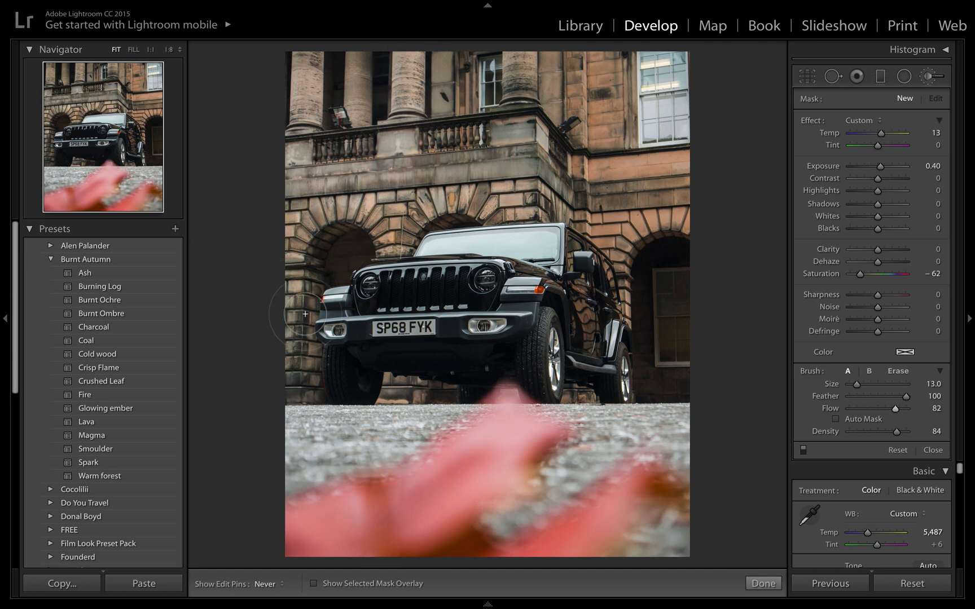
pyautogui.moveTo(299, 310); pyautogui.dragTo(361, 215)
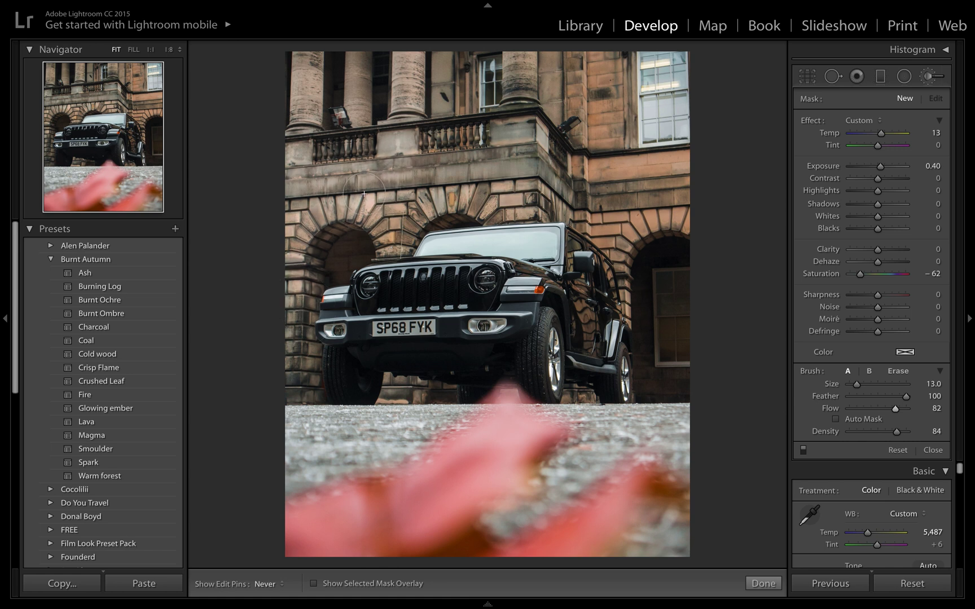
pyautogui.press('h')
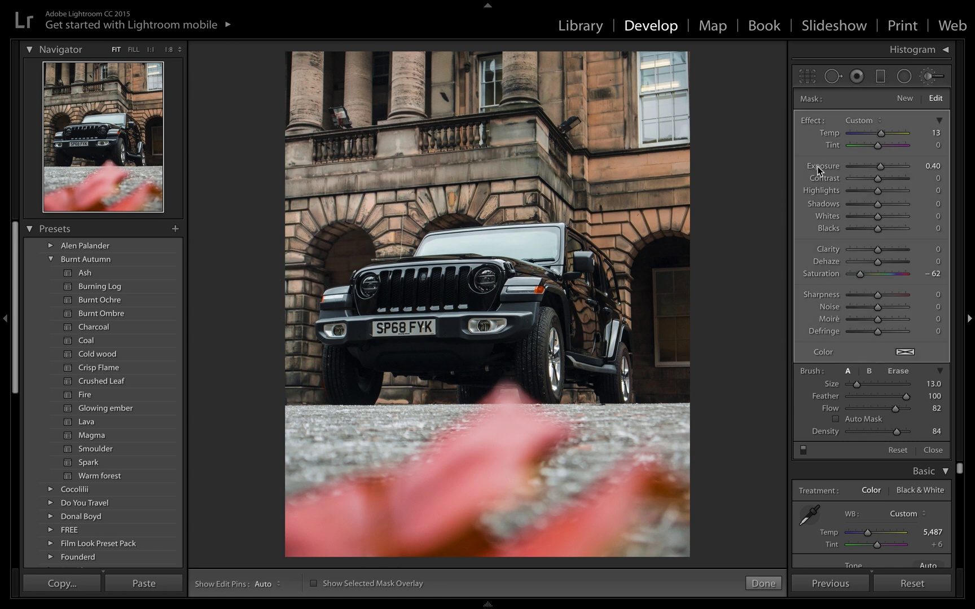
pyautogui.doubleClick(821, 171)
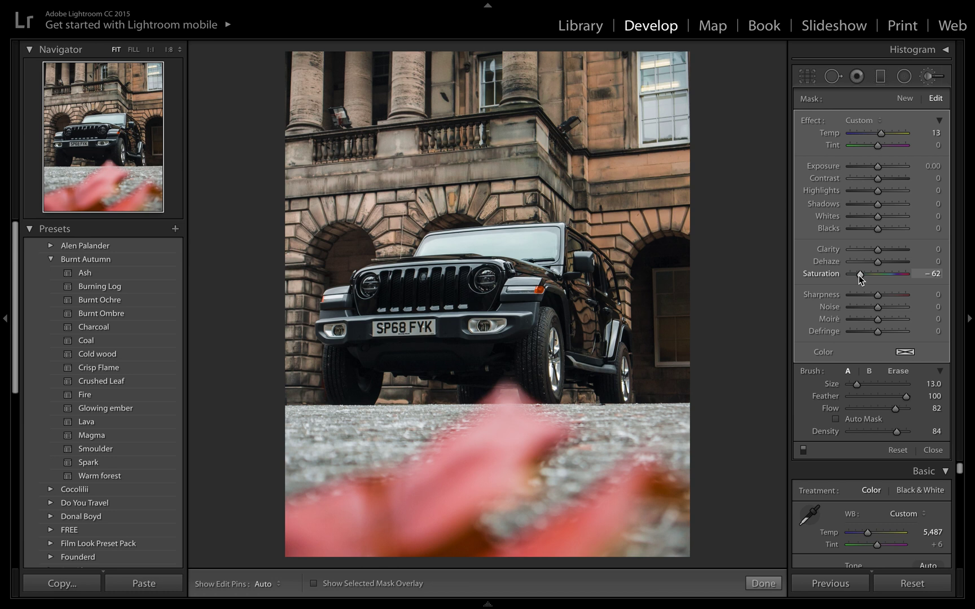
# Set the brush mask's Saturation to -67 and display the selected mask overlay over the building.
pyautogui.moveTo(858, 275); pyautogui.dragTo(857, 275)
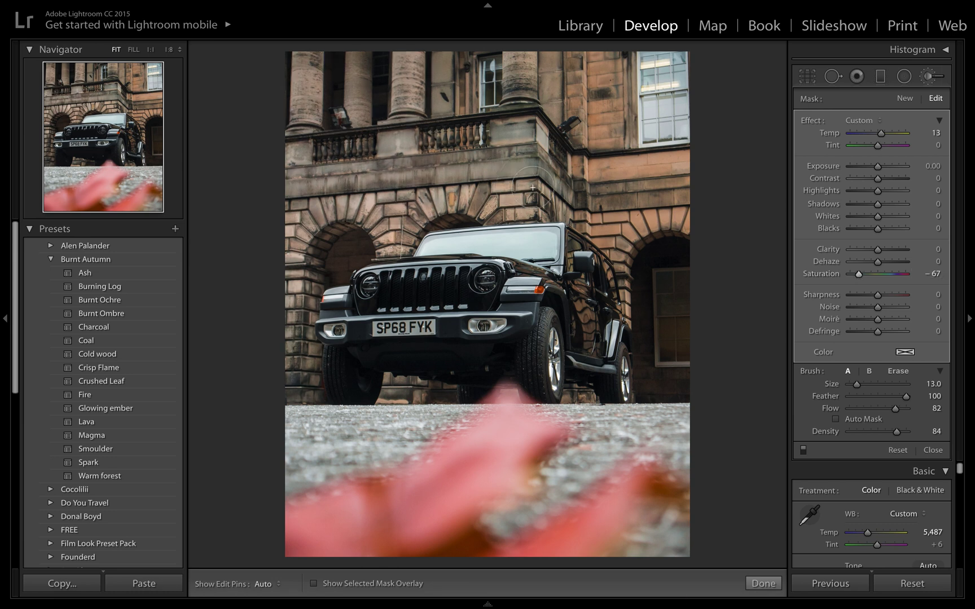
pyautogui.press('h')
pyautogui.press('h')
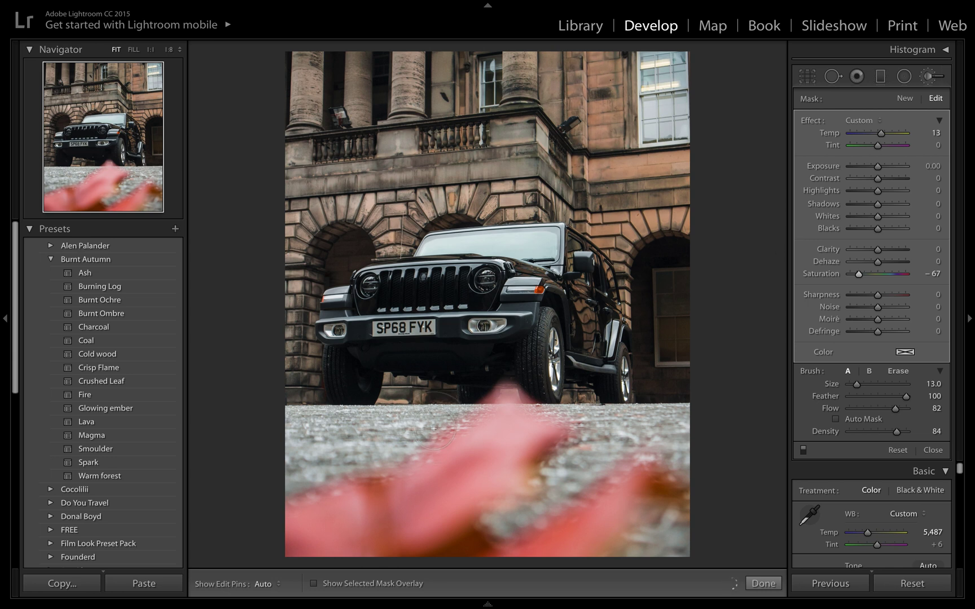
pyautogui.click(314, 584)
pyautogui.press('o')
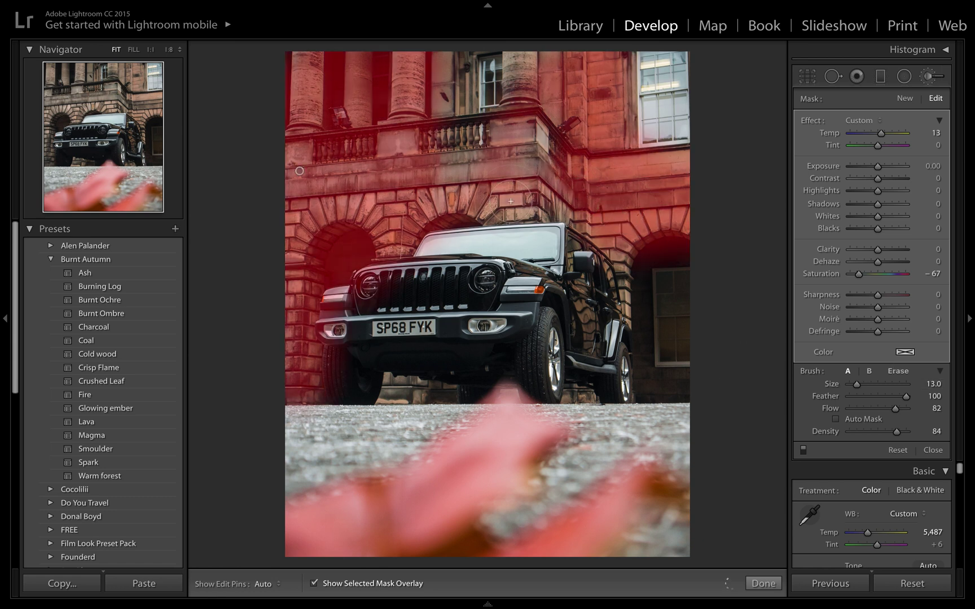
# Brush the desaturation over the rest of the facade, hide the mask overlay, and set the mask's Saturation to -84.
pyautogui.press('h')
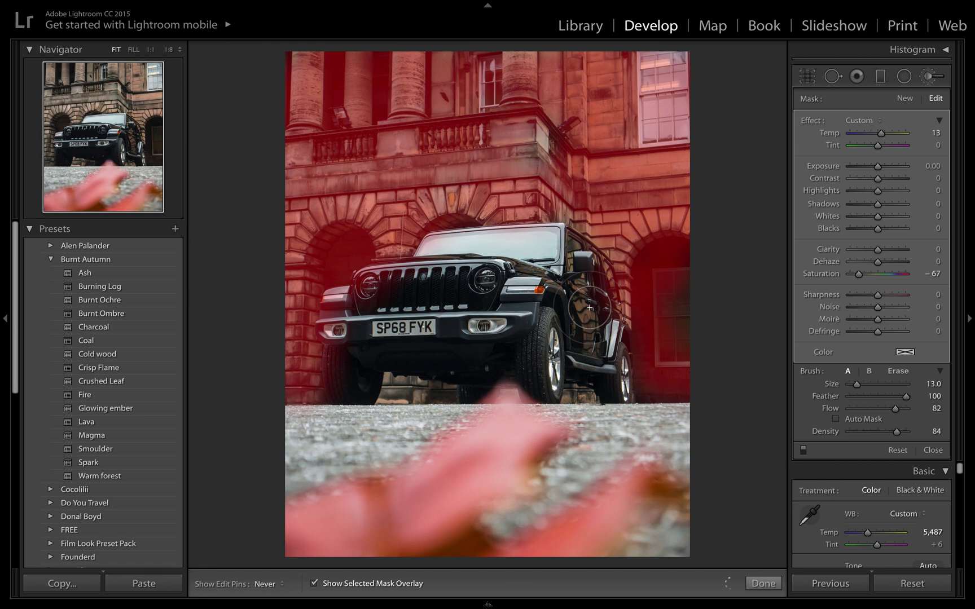
pyautogui.press('h')
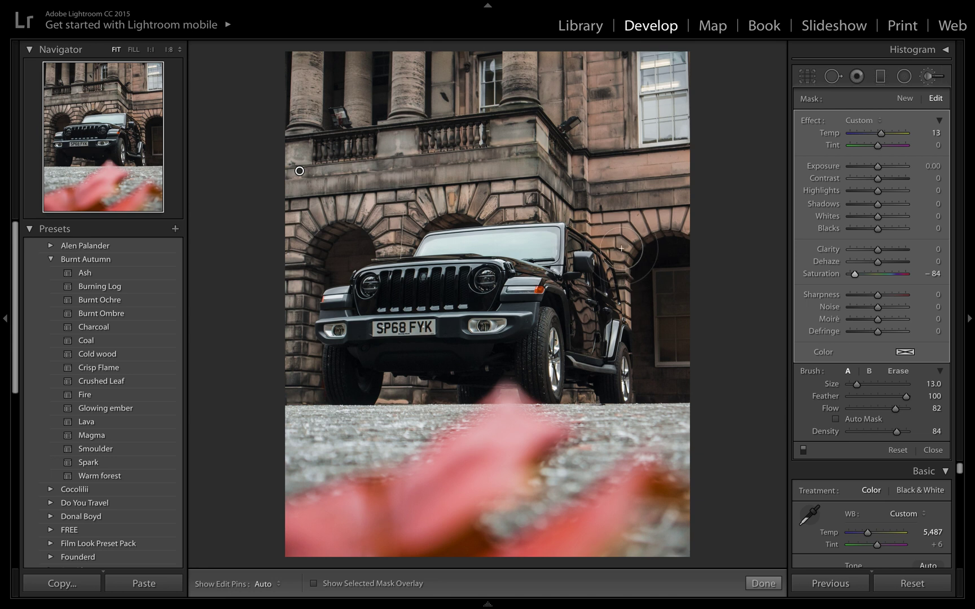
pyautogui.press('h')
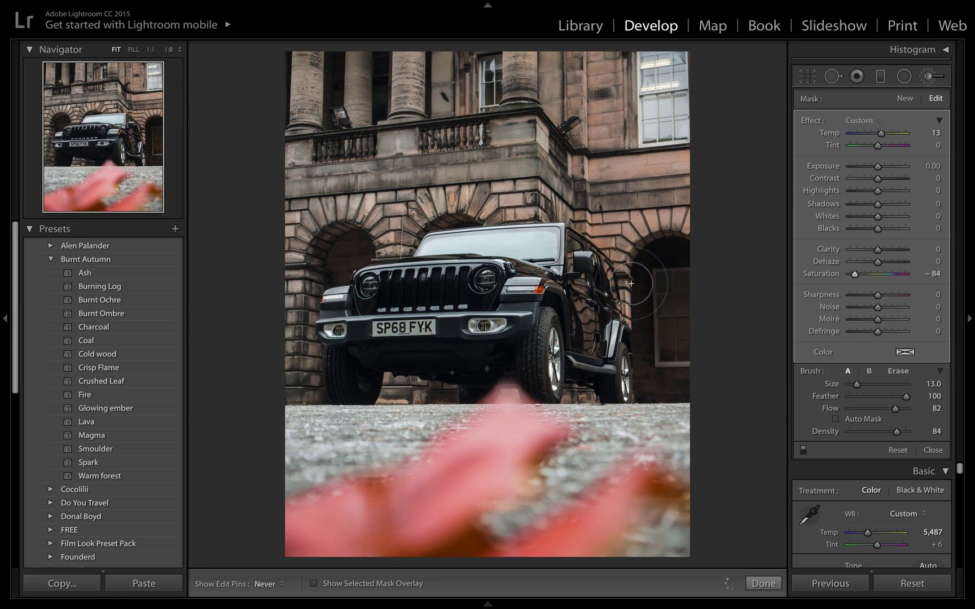
pyautogui.press('h')
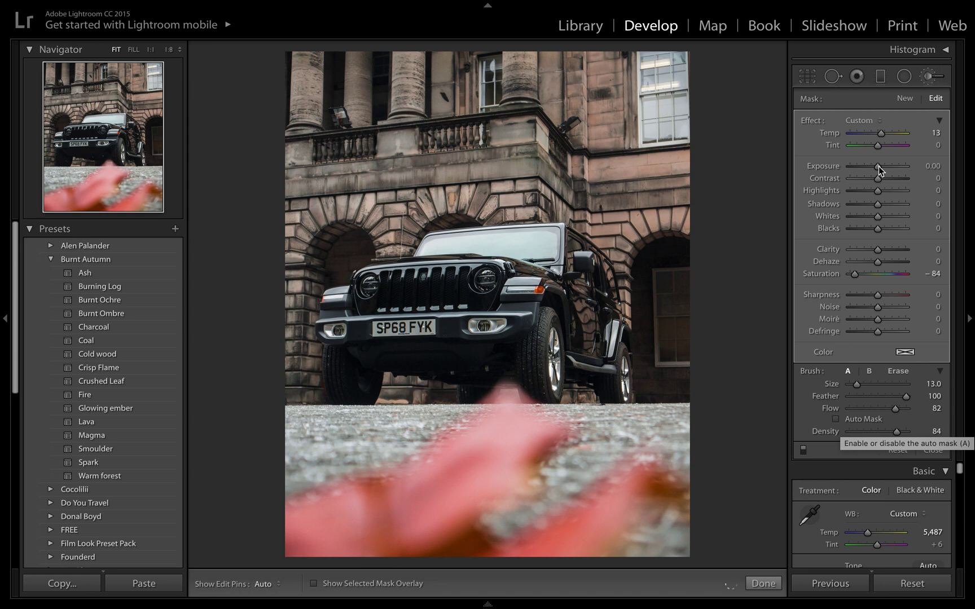
# Close the Adjustment Brush and set the whole photo's Exposure to -0.15.
pyautogui.press('k')
pyautogui.moveTo(879, 208); pyautogui.dragTo(876, 208)
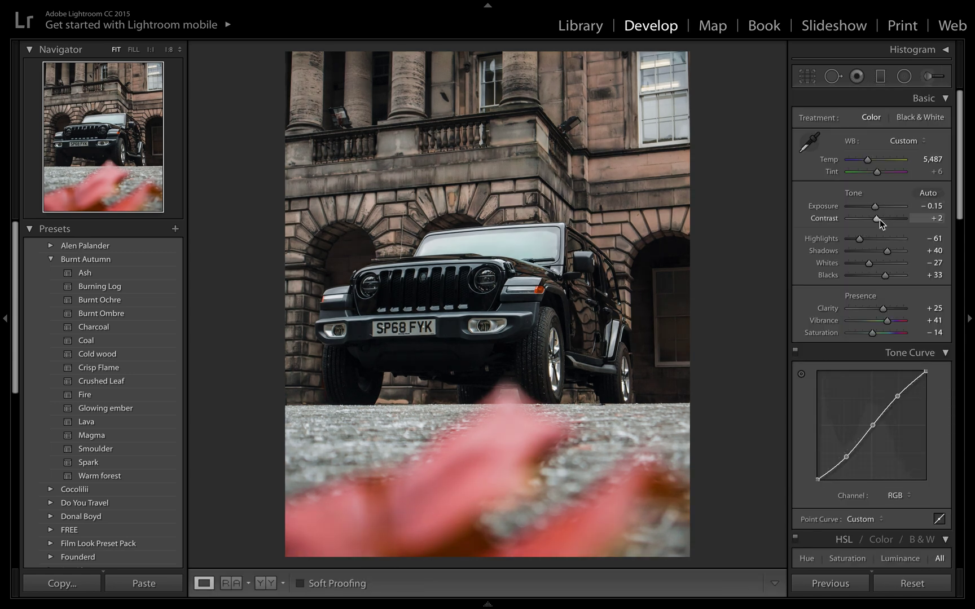
pyautogui.scroll(-10, 879, 220)
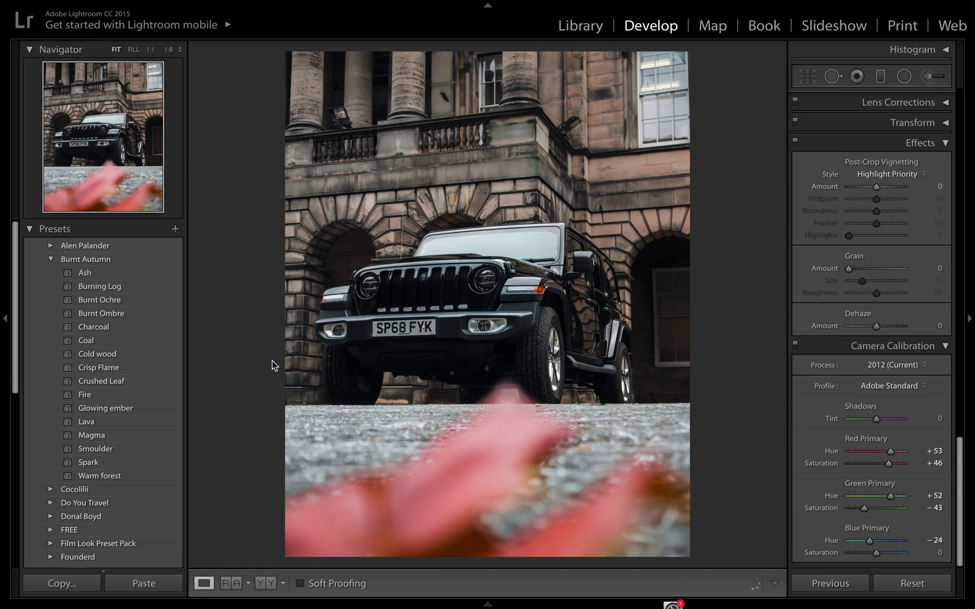
# Try the Burnt Autumn presets Crushed Leaf, Glowing ember and Fire on the Jeep photo in turn.
pyautogui.click(105, 387)
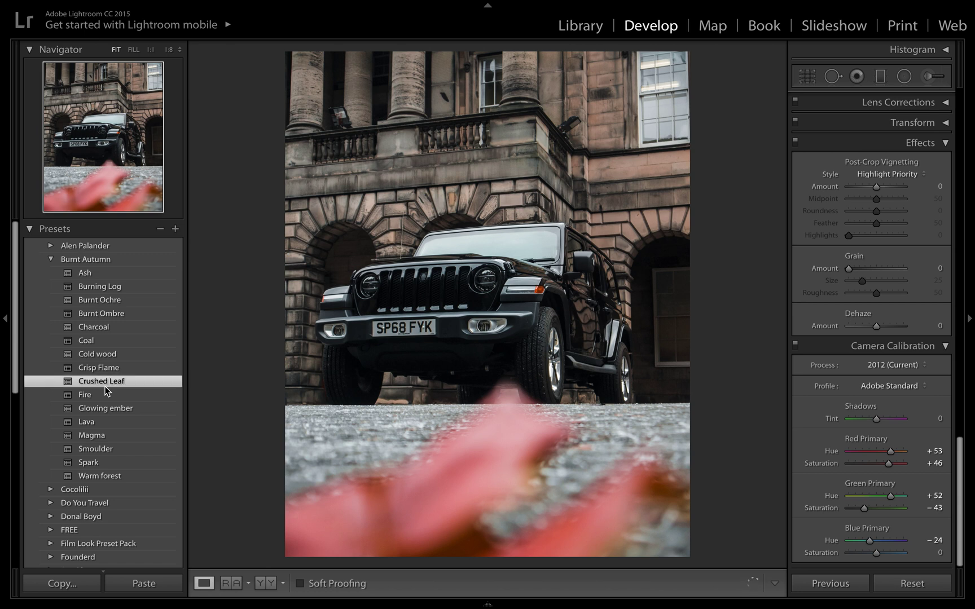
pyautogui.click(105, 387)
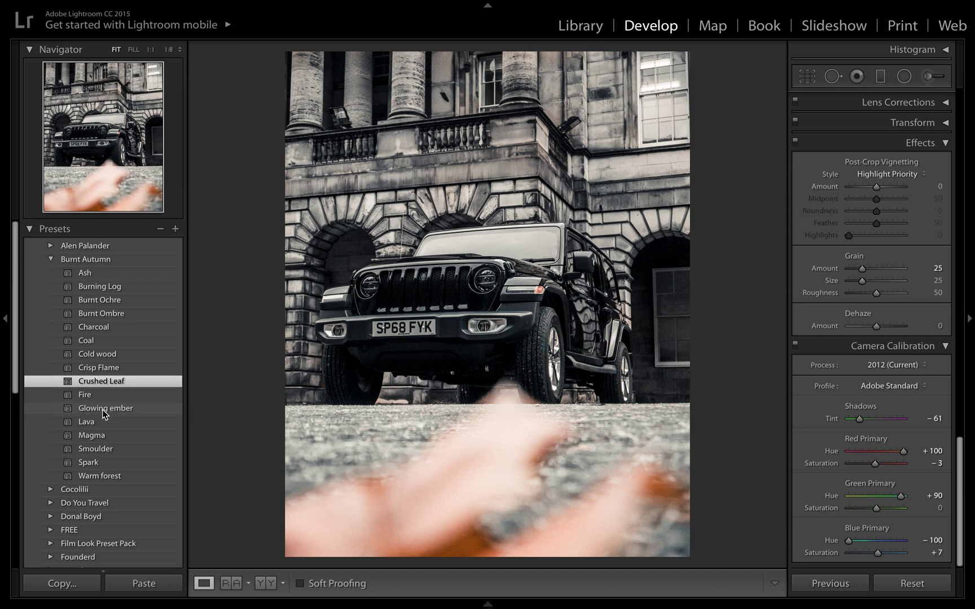
pyautogui.click(104, 409)
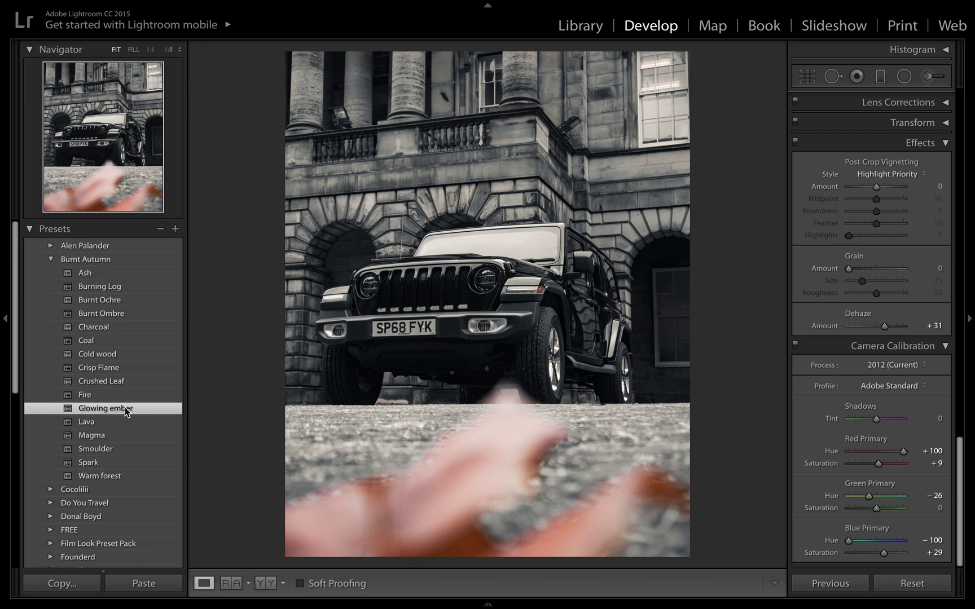
pyautogui.click(171, 396)
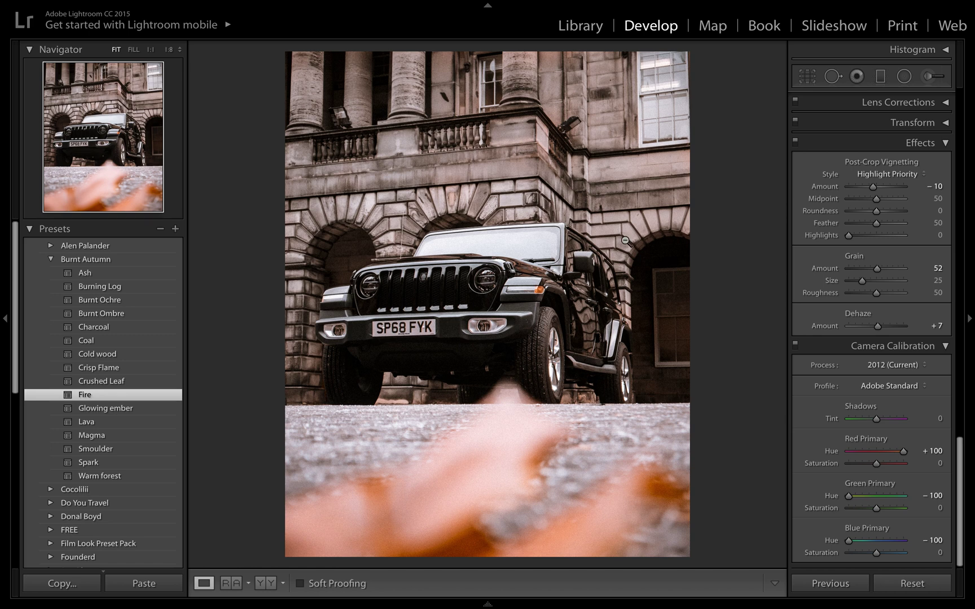
# Undo the Fire, Glowing ember and Crushed Leaf presets and the last Temperature change.
pyautogui.hotkey('ctrl', 'z')
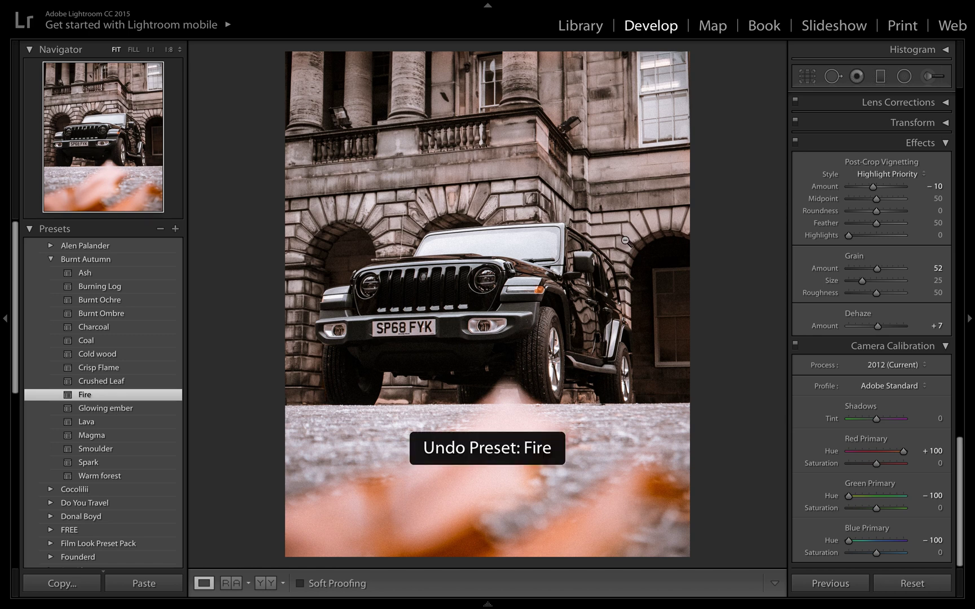
pyautogui.hotkey('ctrl', 'z')
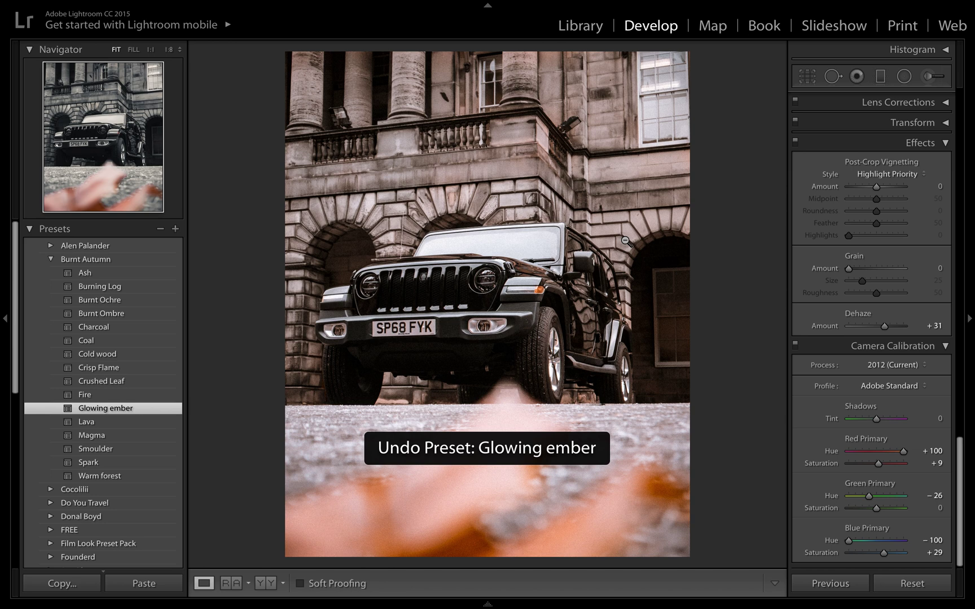
pyautogui.hotkey('ctrl', 'z')
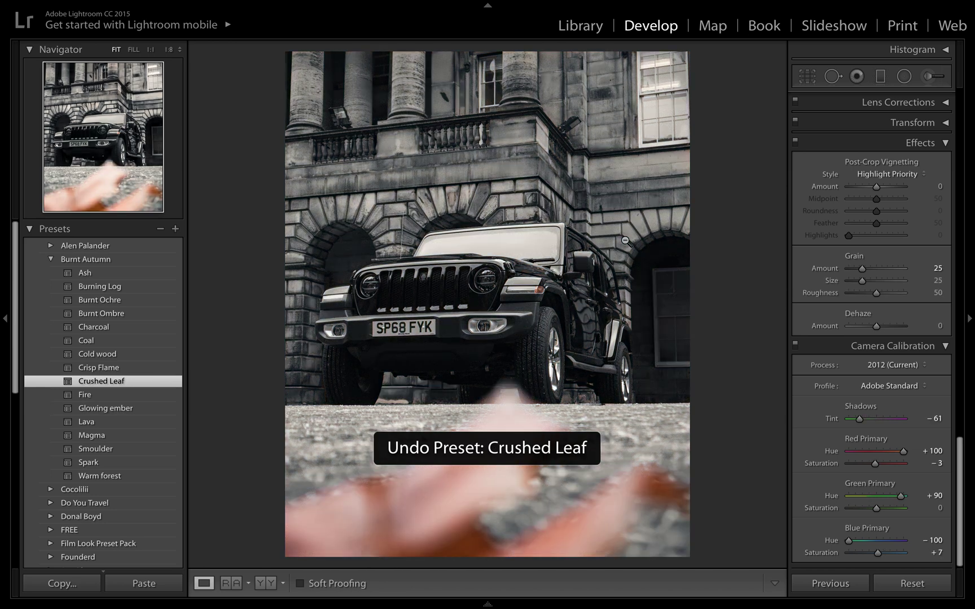
pyautogui.hotkey('ctrl', 'z')
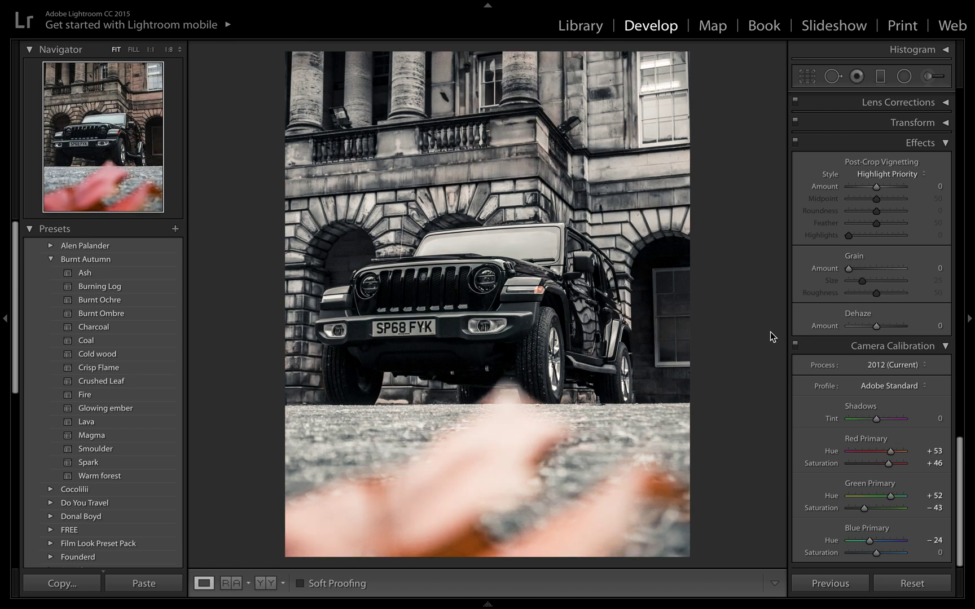
pyautogui.hotkey('ctrl', 'z')
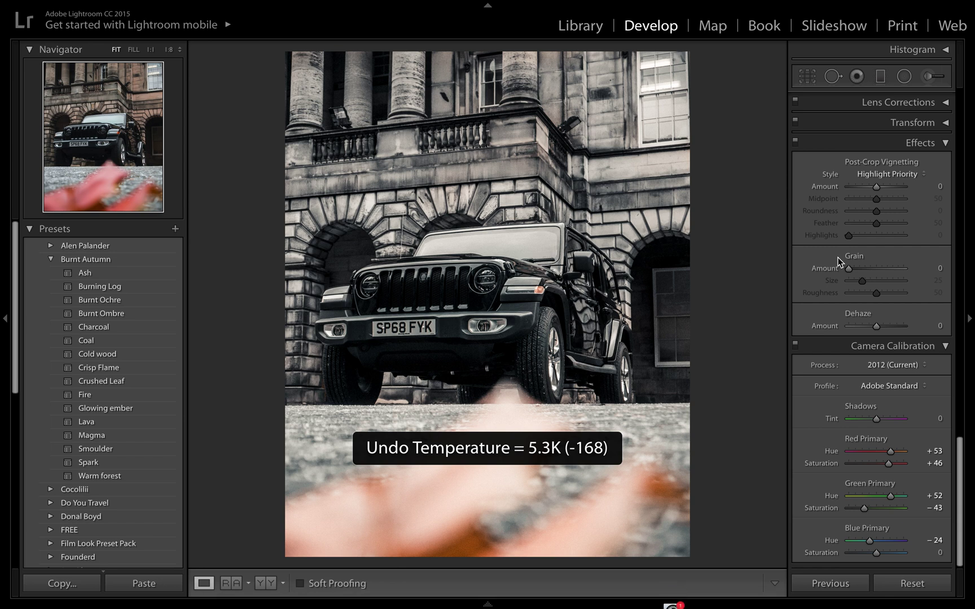
# Switch between the reference post in Chrome and Lightroom to compare it with the edited Jeep photo.
pyautogui.hotkey('ctrl', 'Right')
pyautogui.hotkey('ctrl', 'Left')
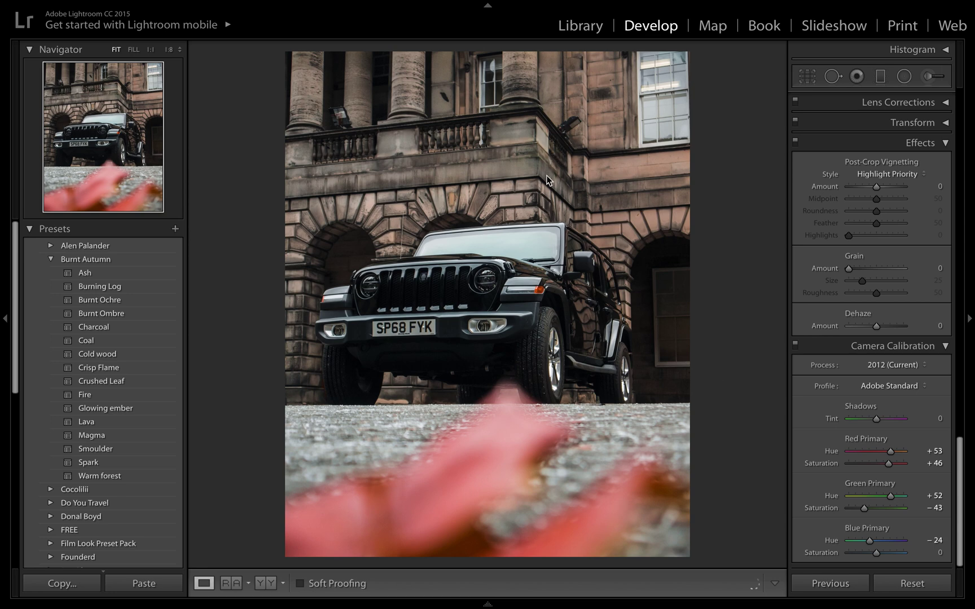
pyautogui.hotkey('ctrl', 'Right')
pyautogui.hotkey('ctrl', 'Left')
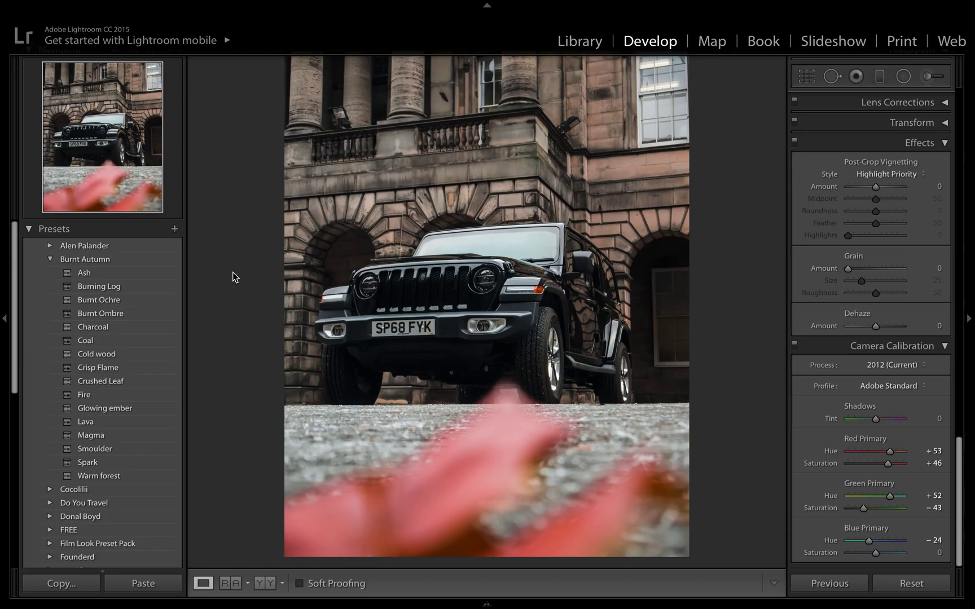